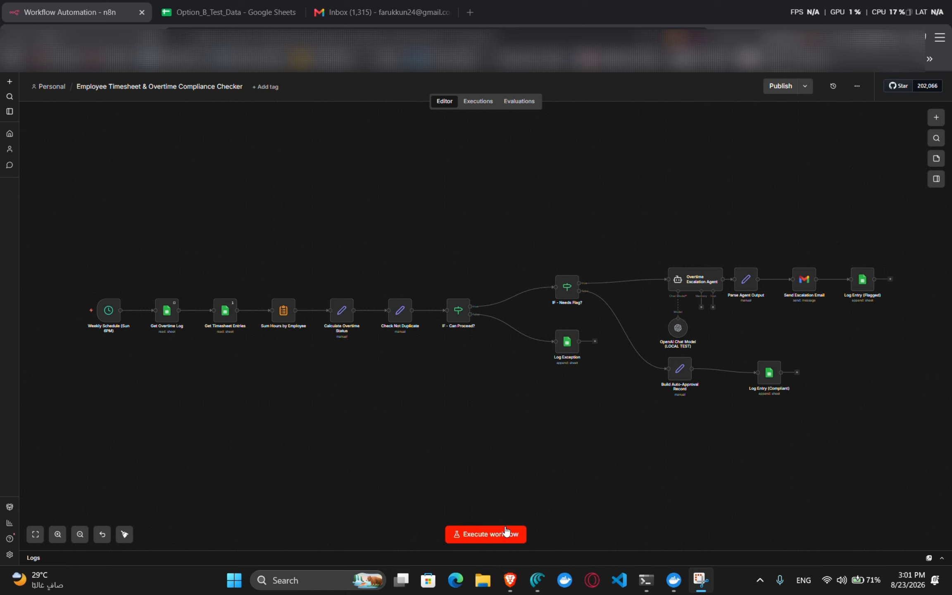
- Execute the Employee Timesheet & Overtime Compliance Checker workflow and open the Weekly Schedule (Sun 6PM) trigger's details
{"action": "left_click", "coordinate": [486, 536]}
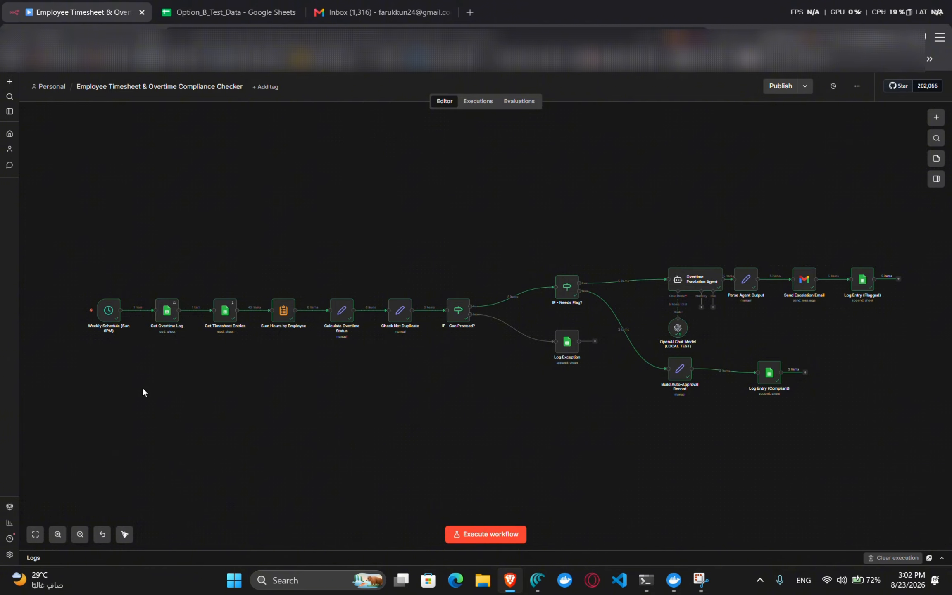
{"action": "double_click", "coordinate": [108, 314]}
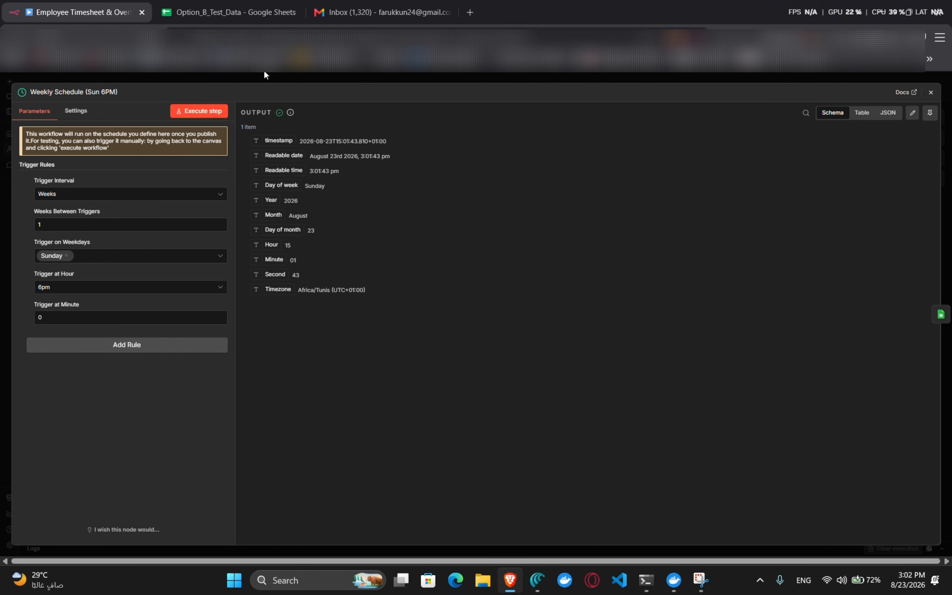
- Switch to the Option_B_Test_Data spreadsheet in Google Sheets and review the Timesheet Entries and Overtime Log sheets, including the OvertimeHours column
{"action": "left_click", "coordinate": [196, 4]}
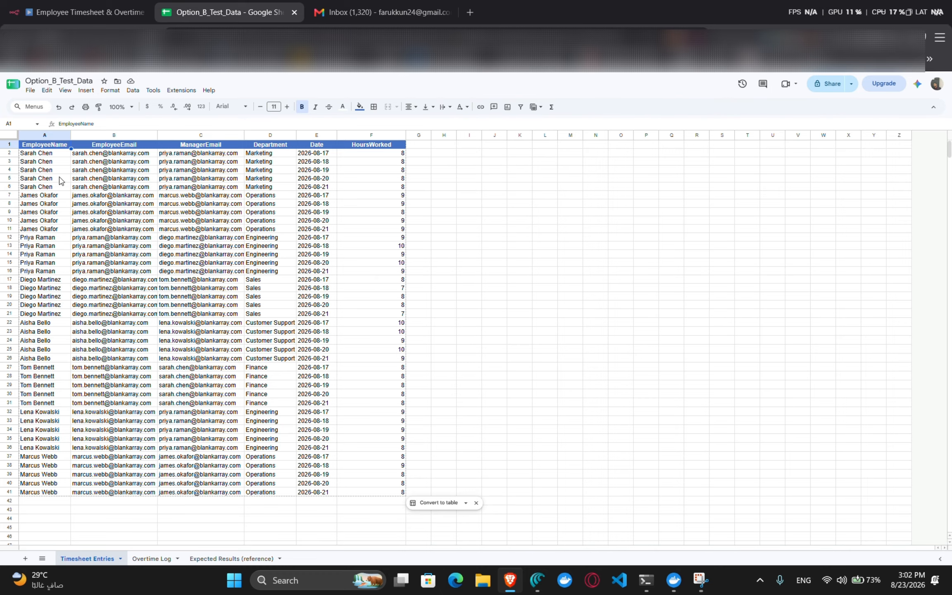
{"action": "scroll", "coordinate": [157, 248], "scroll_direction": "down", "scroll_amount": 1}
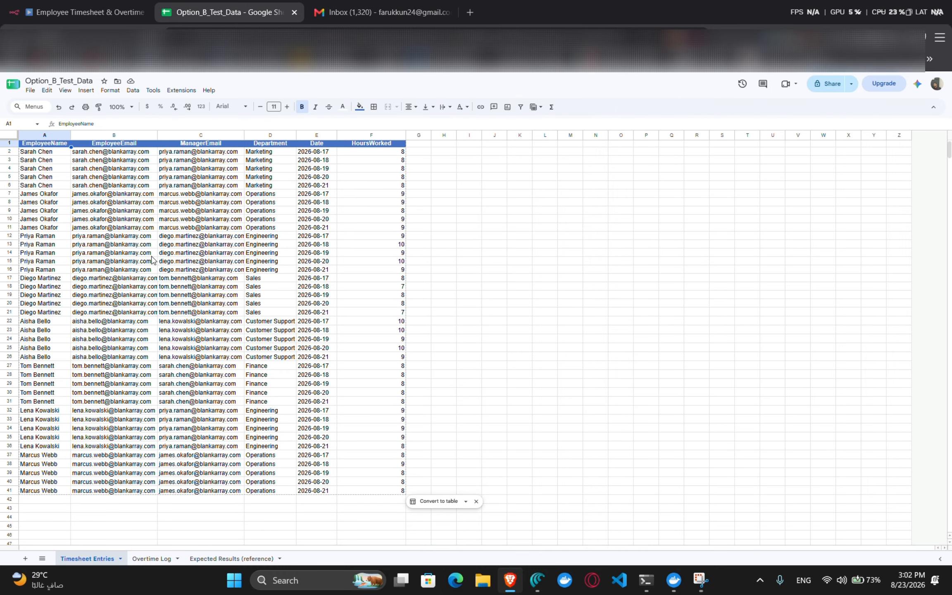
{"action": "scroll", "coordinate": [142, 265], "scroll_direction": "up", "scroll_amount": 1}
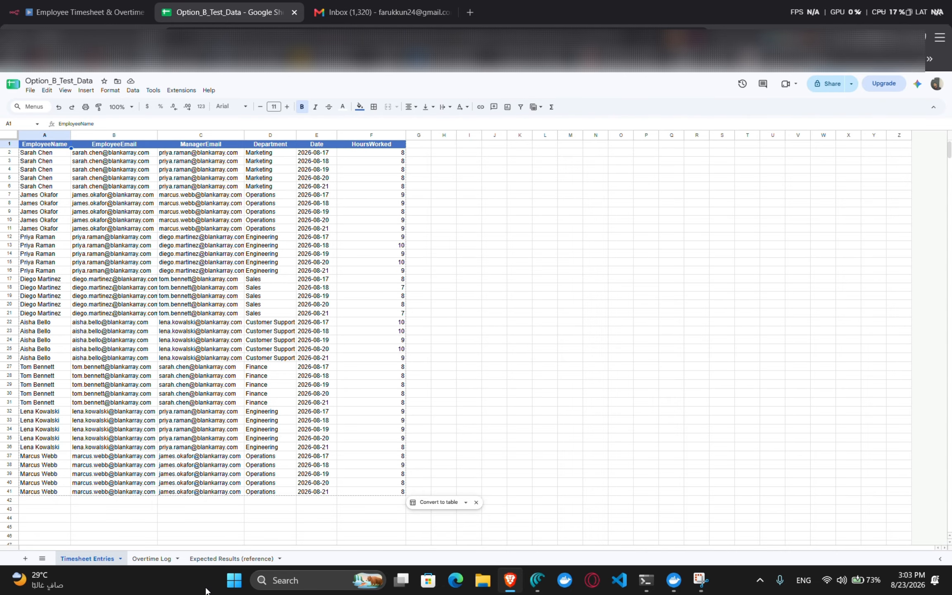
{"action": "left_click", "coordinate": [153, 558]}
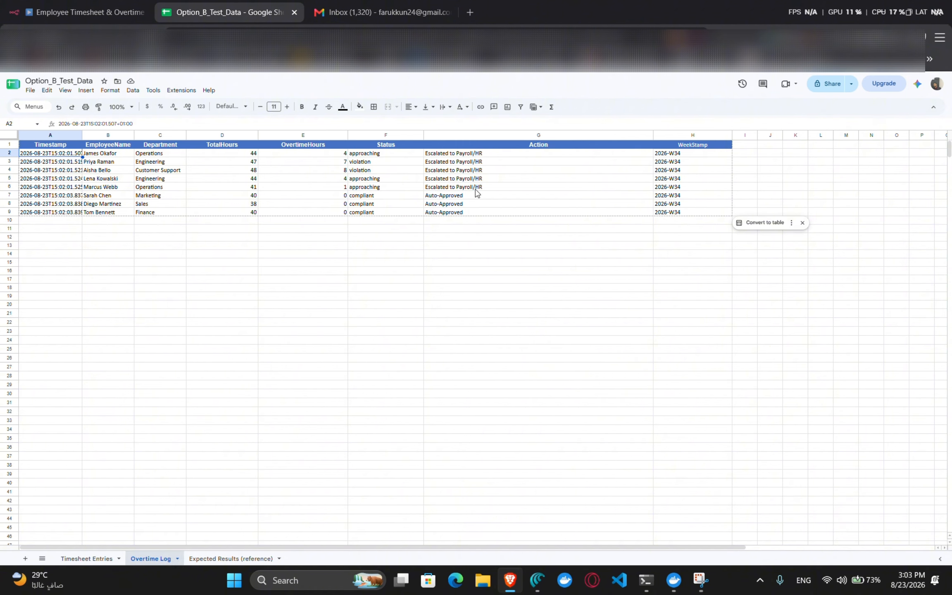
{"action": "left_click", "coordinate": [307, 138]}
{"action": "left_click", "coordinate": [308, 163]}
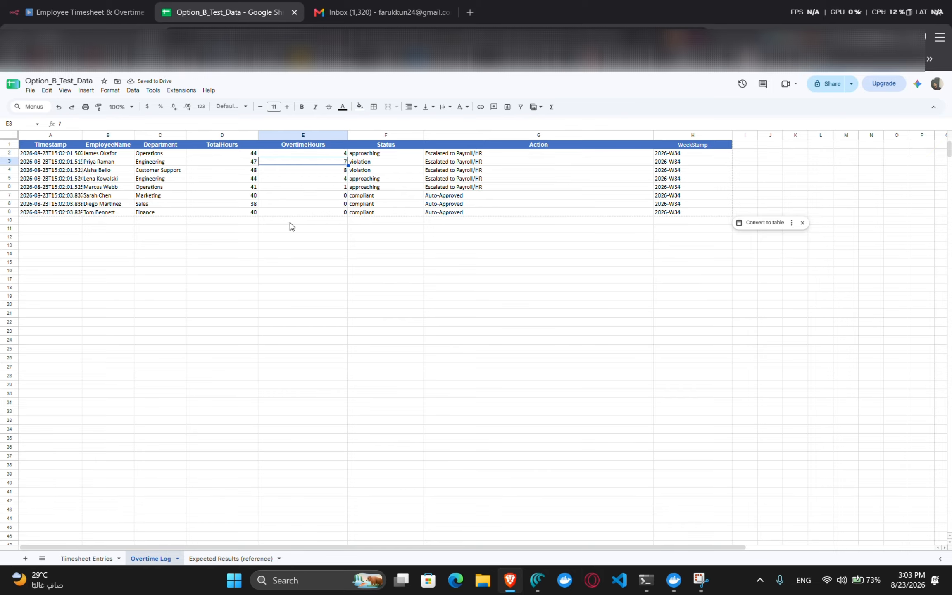
- Return to n8n, open the Get Overtime Log node, and compare its document and sheet settings with the Option_B_Test_Data spreadsheet
{"action": "left_click", "coordinate": [98, 5]}
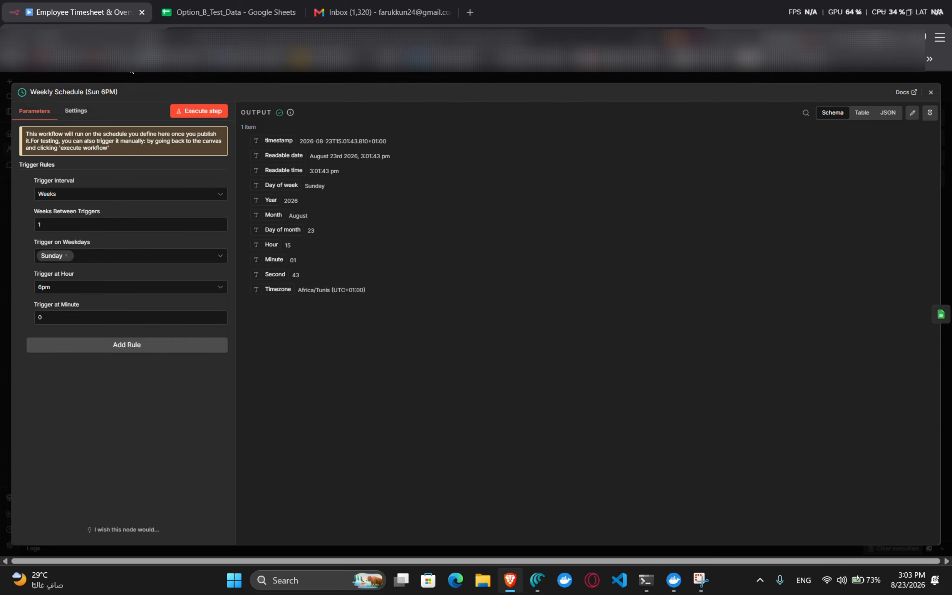
{"action": "left_click", "coordinate": [946, 318]}
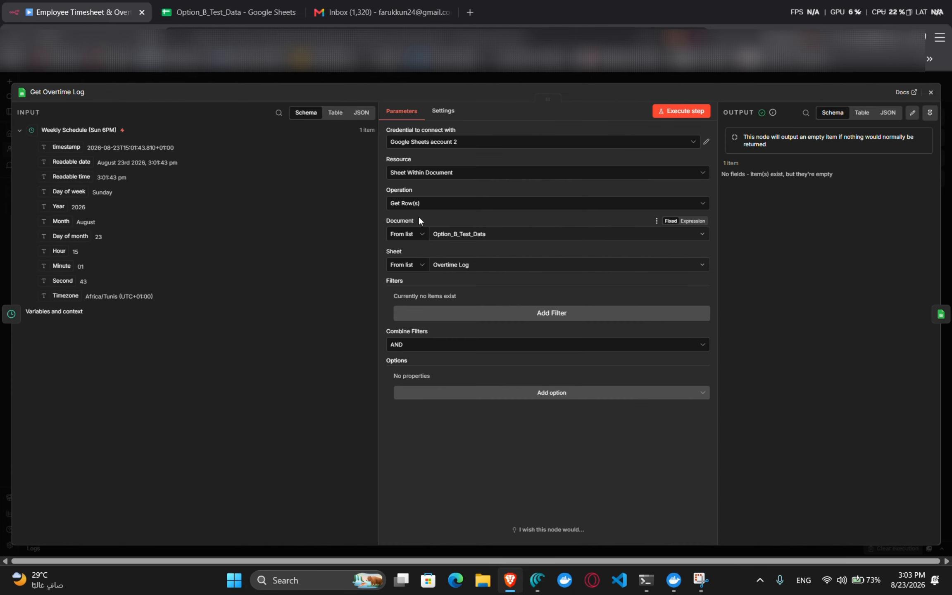
{"action": "left_click", "coordinate": [223, 12]}
{"action": "left_click", "coordinate": [120, 5]}
{"action": "left_click", "coordinate": [235, 8]}
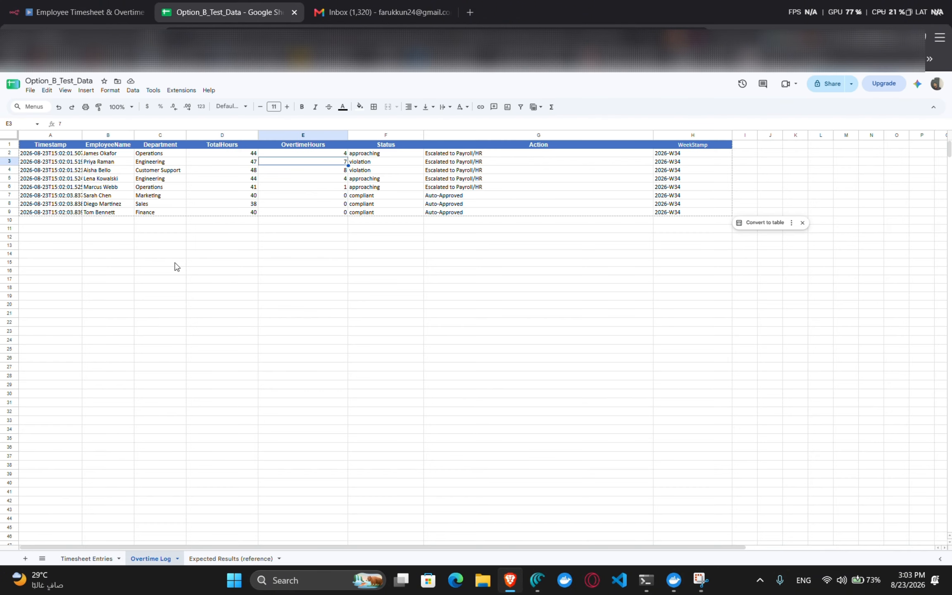
{"action": "left_click", "coordinate": [81, 559]}
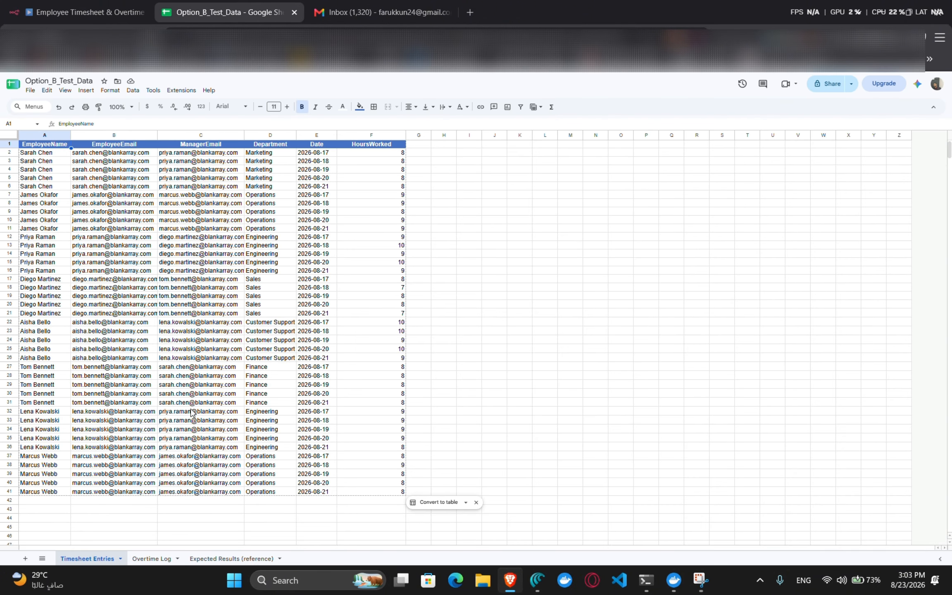
{"action": "left_click", "coordinate": [158, 562]}
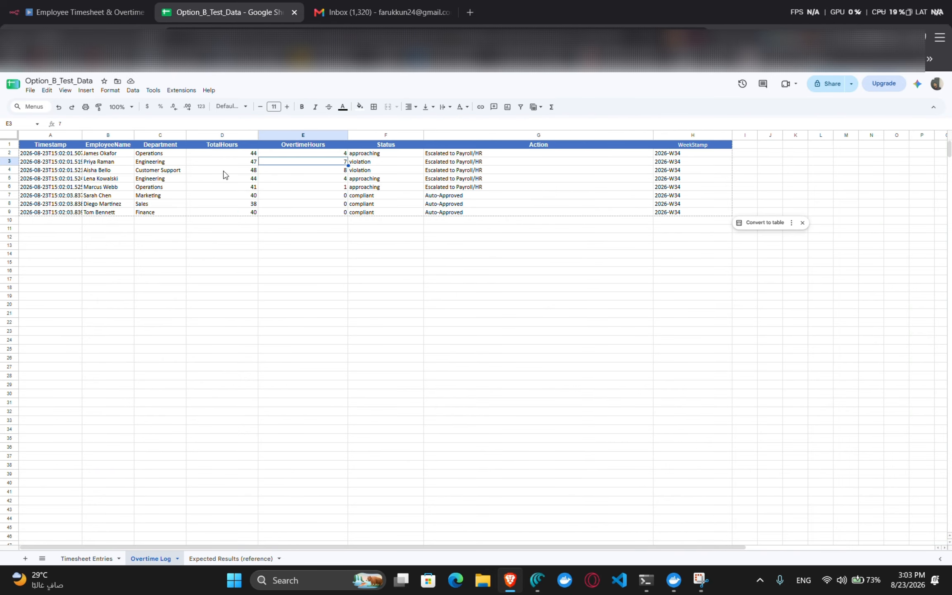
{"action": "left_click", "coordinate": [102, 5]}
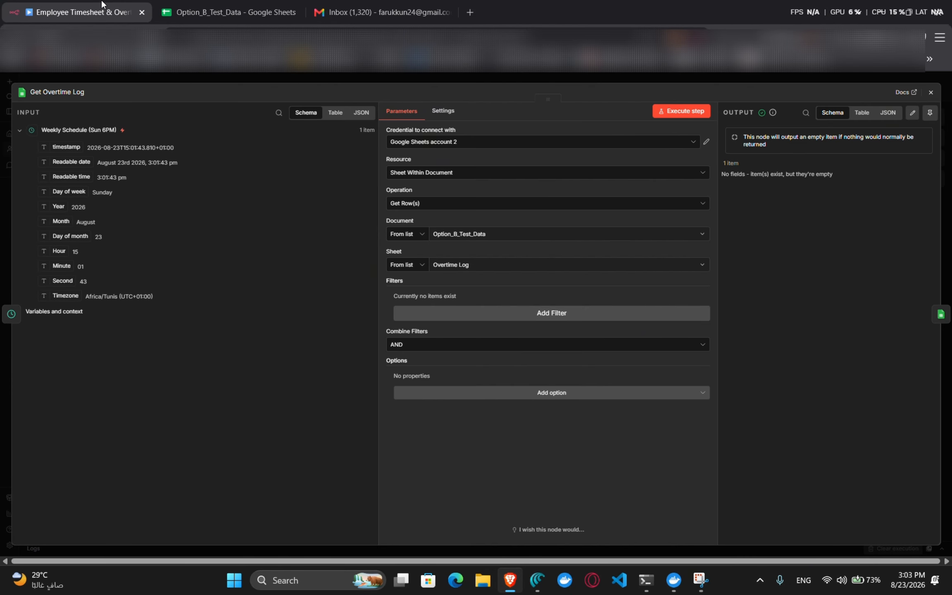
{"action": "left_click", "coordinate": [232, 12]}
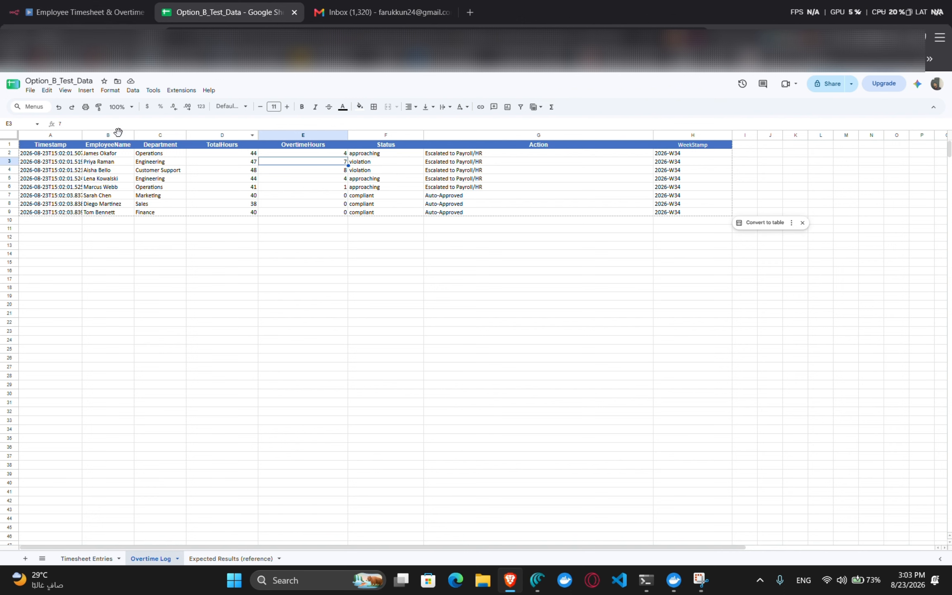
{"action": "left_click", "coordinate": [86, 12]}
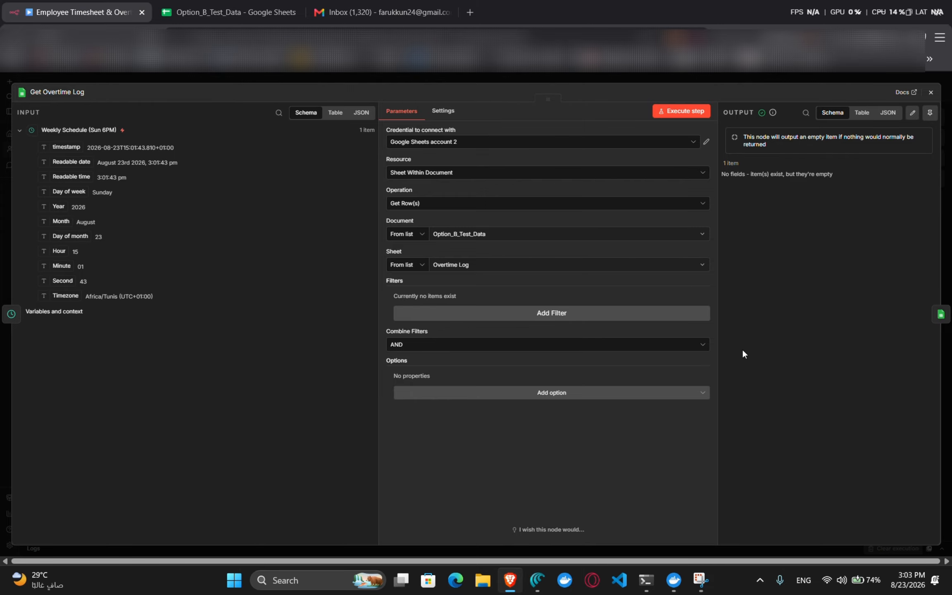
- Open the Get Timesheet Entries node and check its configuration against the Timesheet Entries sheet in Google Sheets
{"action": "left_click", "coordinate": [941, 314]}
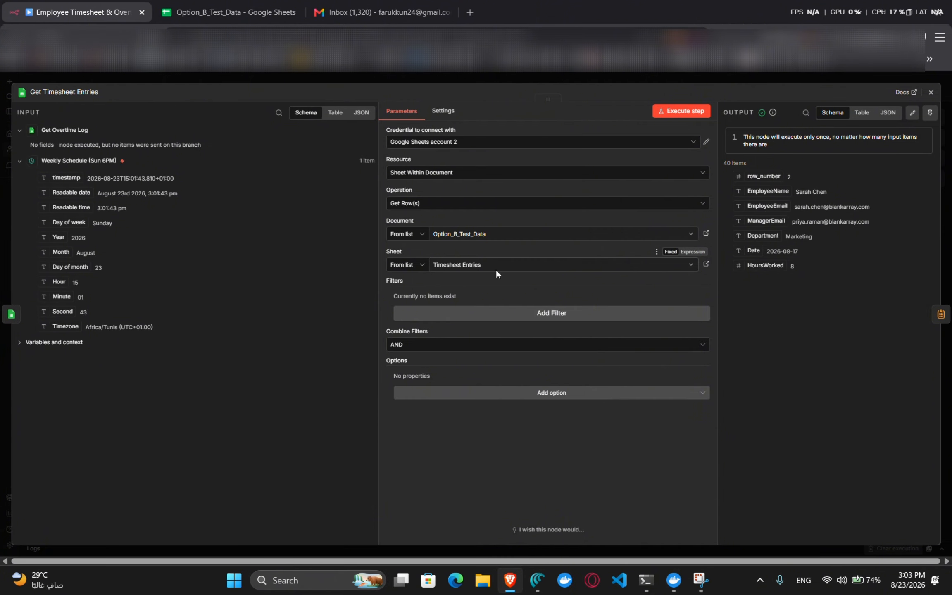
{"action": "left_click", "coordinate": [242, 15]}
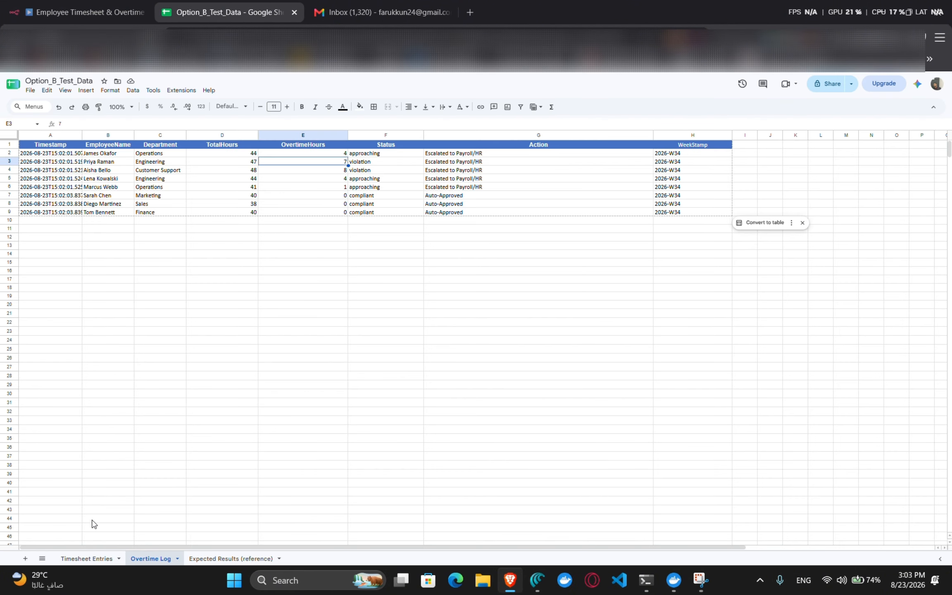
{"action": "left_click", "coordinate": [86, 558]}
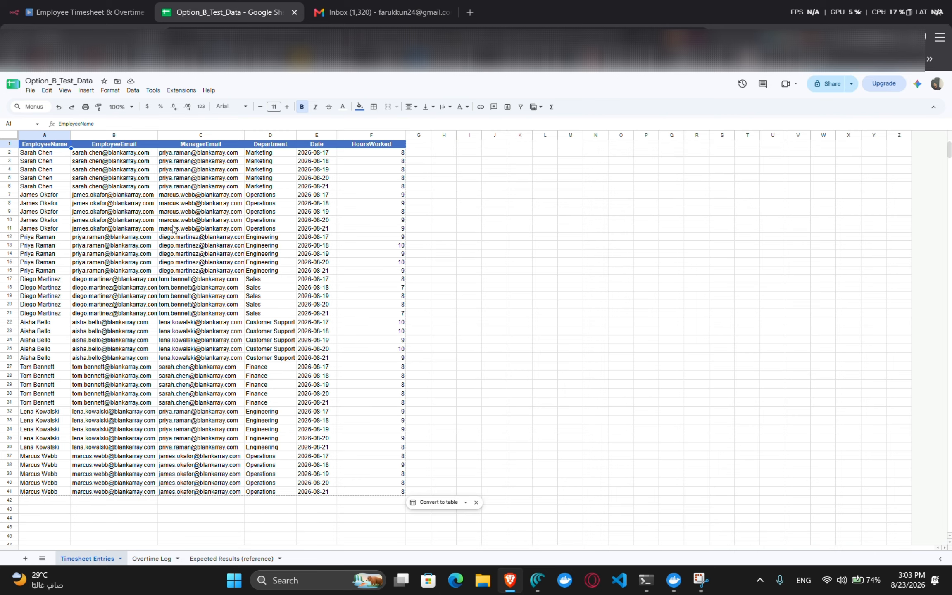
{"action": "left_click", "coordinate": [83, 13]}
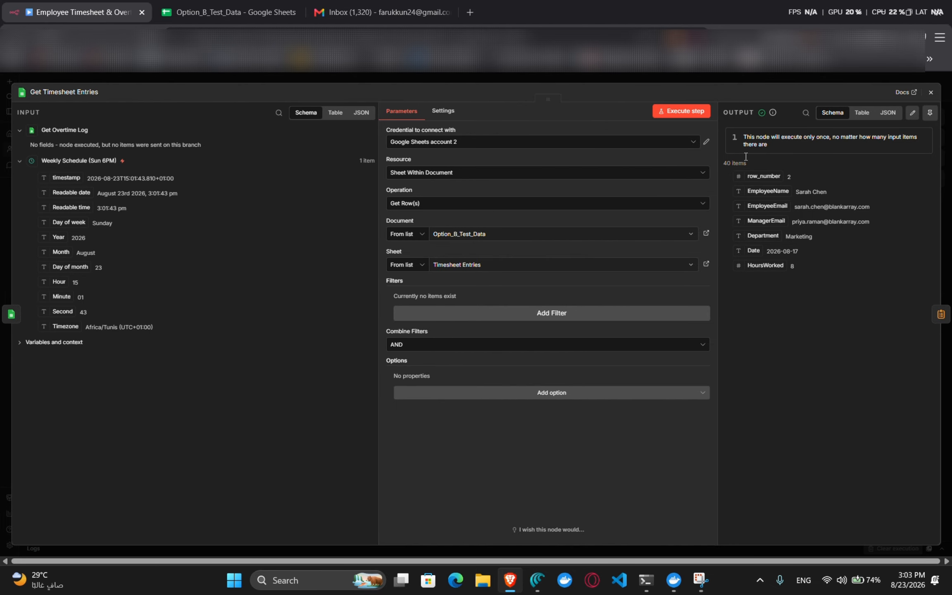
- Inspect the Sum Hours by Employee aggregation settings and the input data of the Calculate Overtime Status node
{"action": "left_click", "coordinate": [941, 314]}
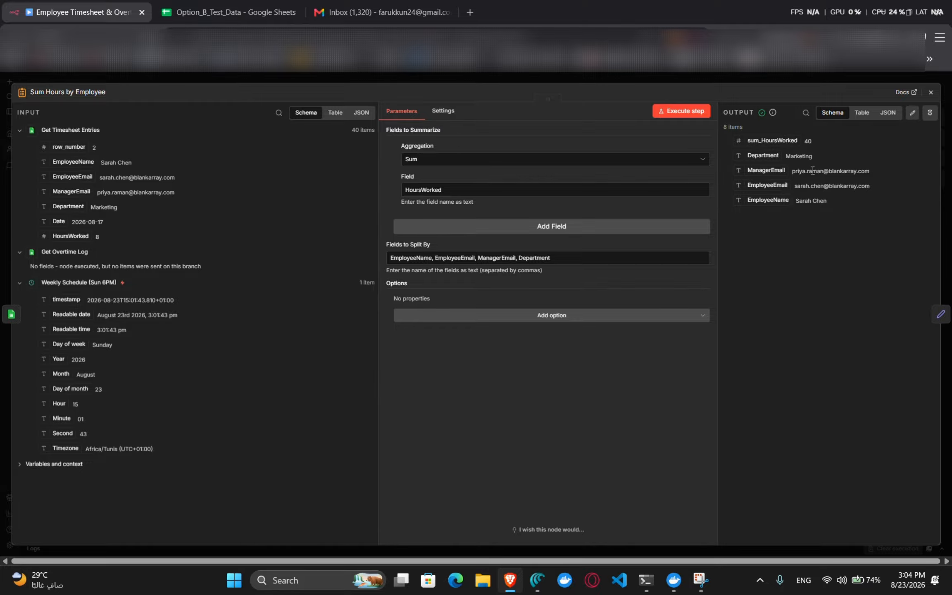
{"action": "left_click", "coordinate": [941, 326]}
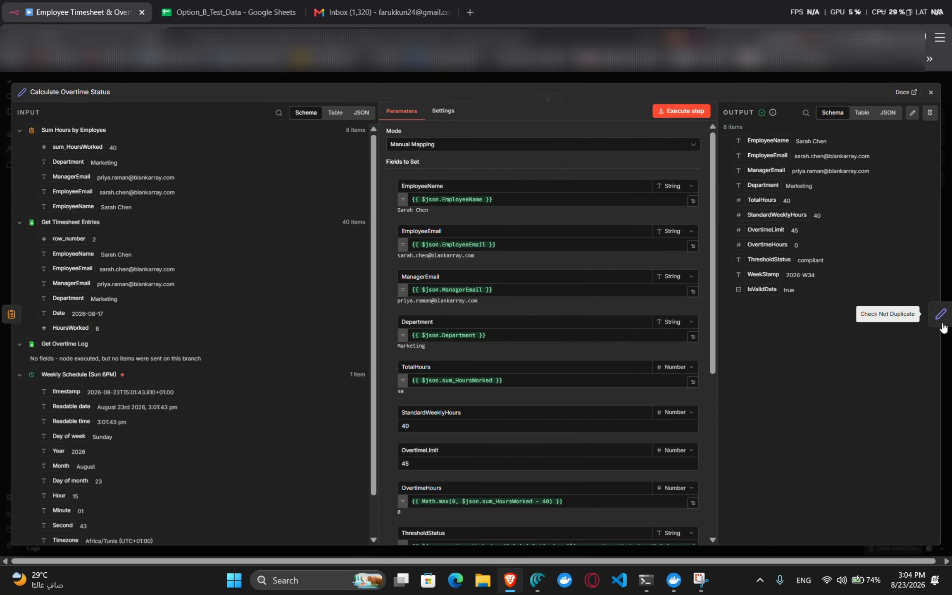
{"action": "left_click", "coordinate": [942, 326]}
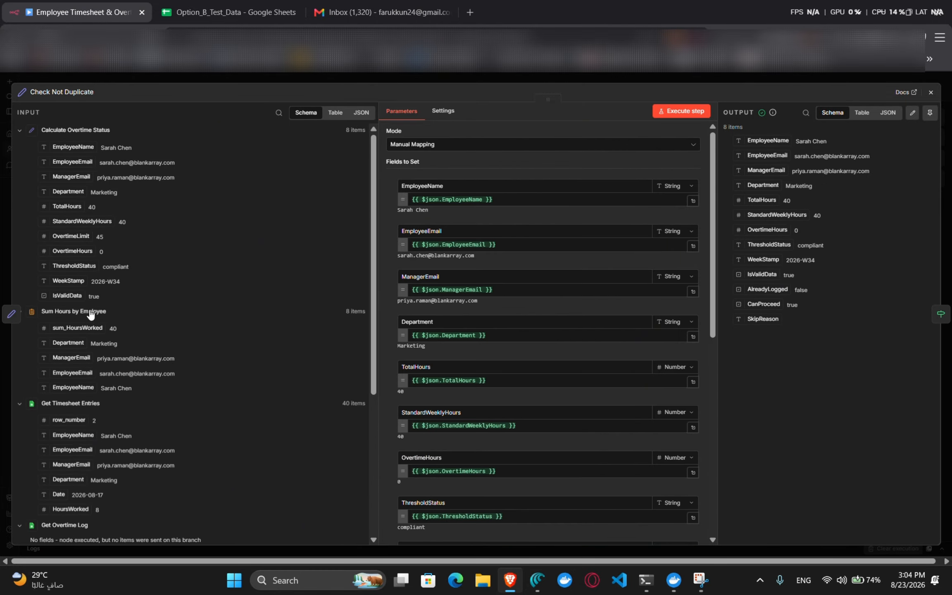
{"action": "left_click", "coordinate": [10, 318]}
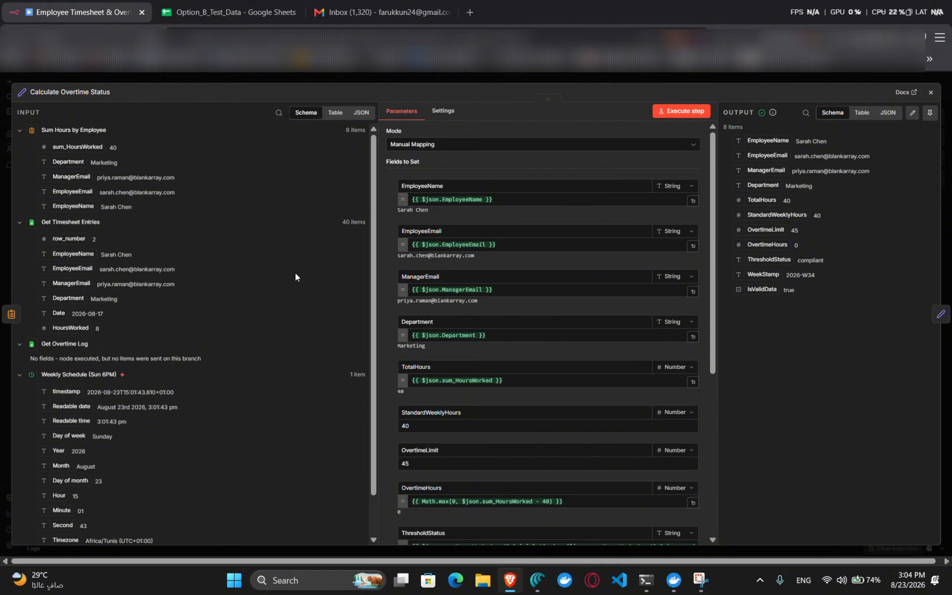
{"action": "scroll", "coordinate": [190, 472], "scroll_direction": "down", "scroll_amount": 2}
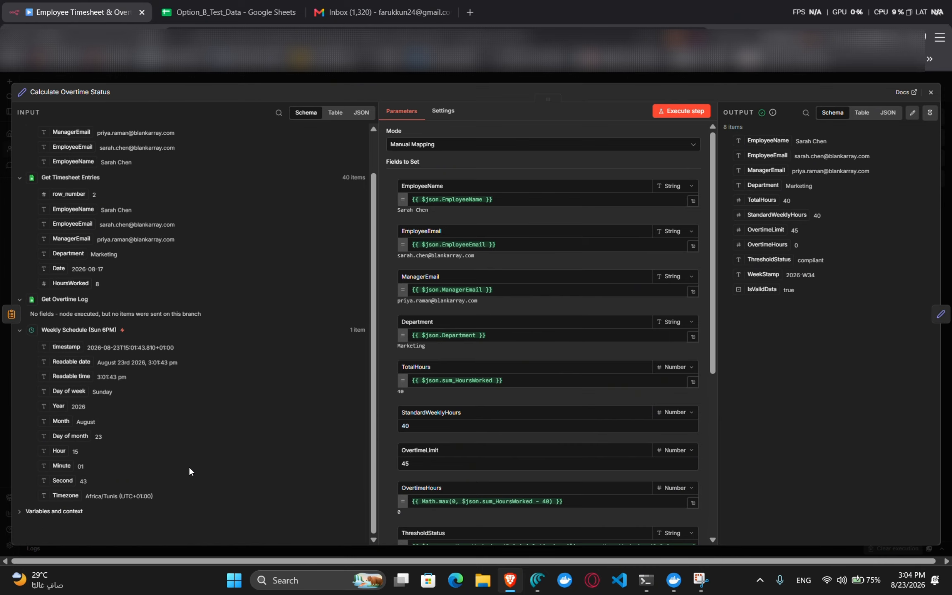
{"action": "scroll", "coordinate": [190, 472], "scroll_direction": "up", "scroll_amount": 2}
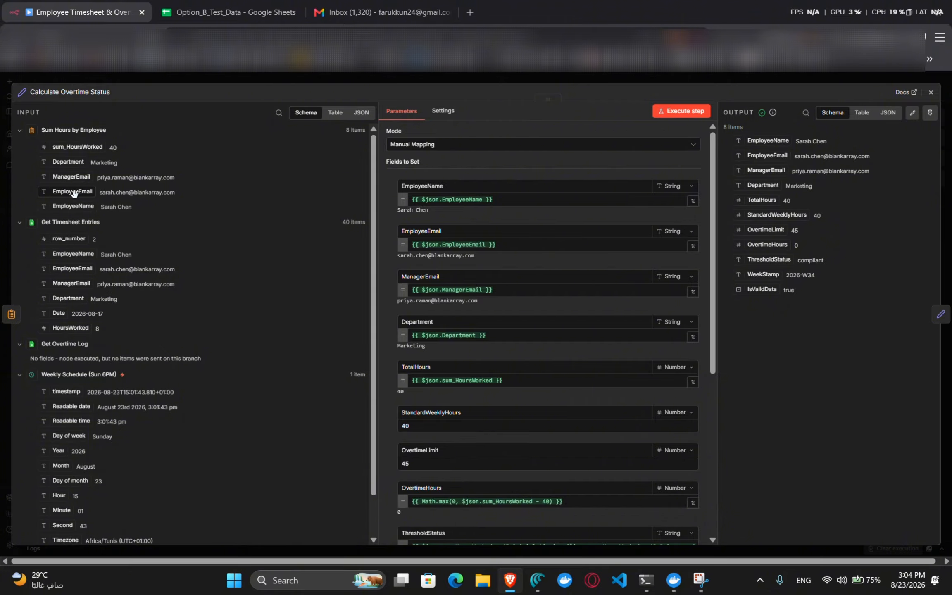
- Map the EmployeeEmail input into the EmployeeEmail field of Calculate Overtime Status, and remove the duplicated expression
{"action": "left_click_drag", "start_coordinate": [72, 193], "coordinate": [577, 247]}
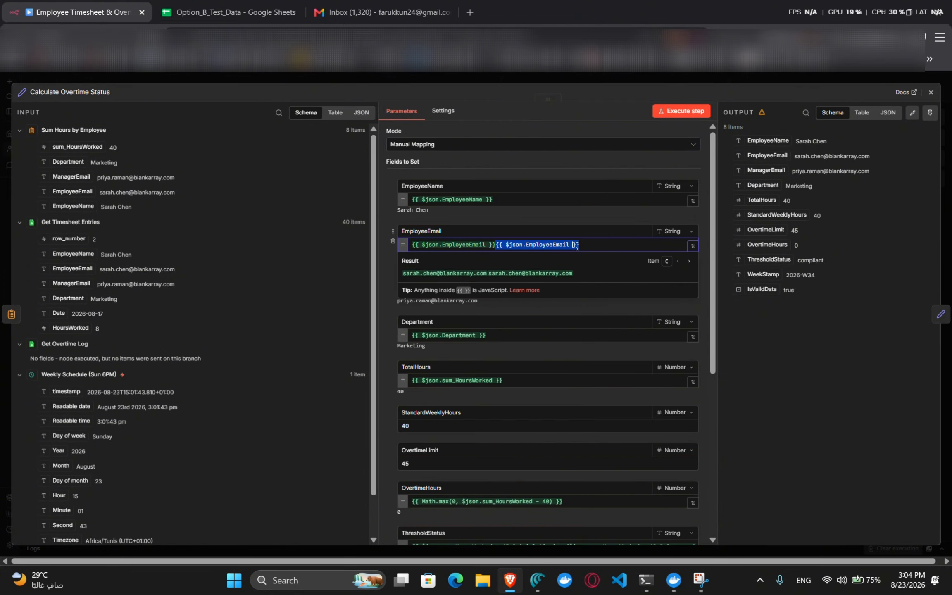
{"action": "key", "text": "BackSpace"}
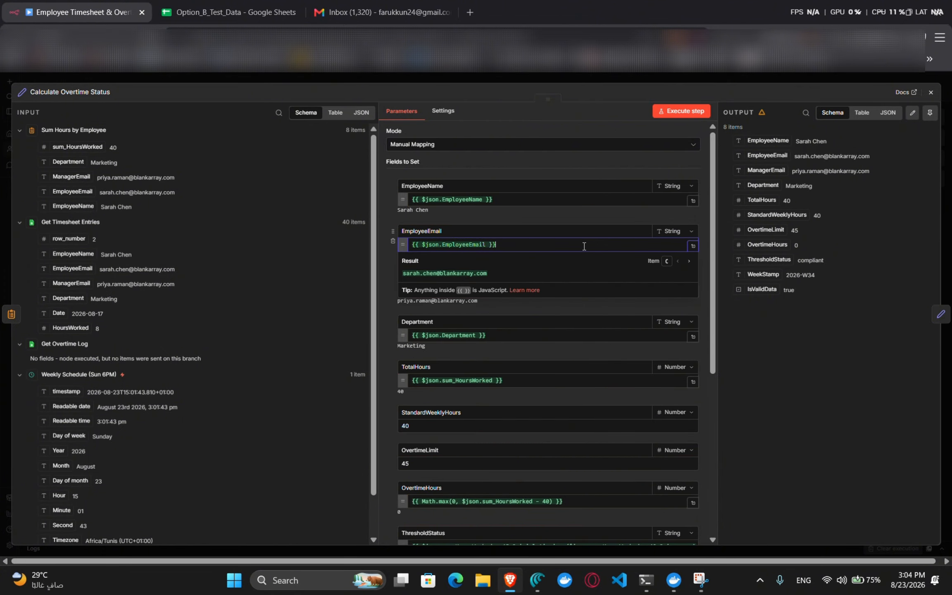
{"action": "left_click", "coordinate": [538, 221]}
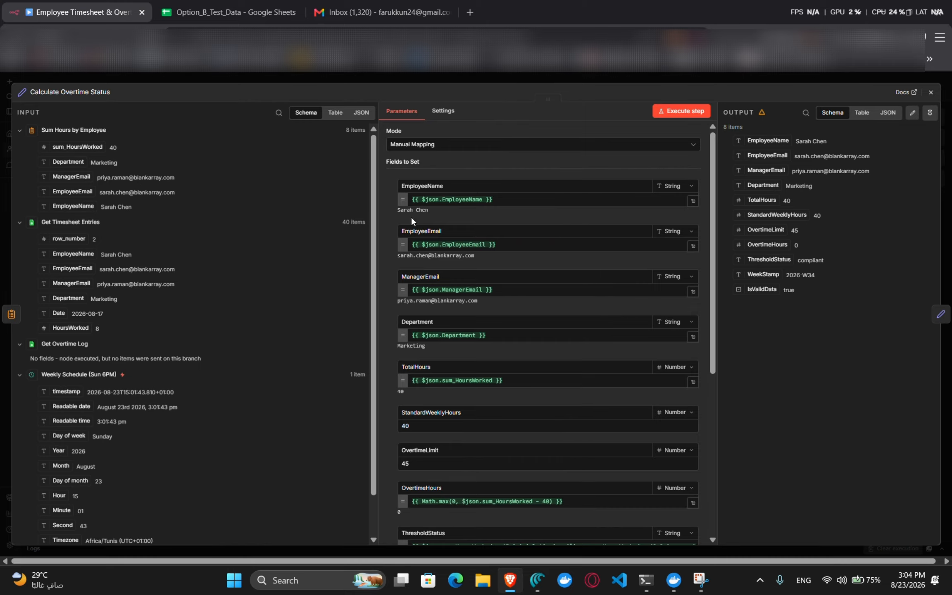
- Review the field expressions in Calculate Overtime Status, from the employee details through OvertimeHours, ThresholdStatus, WeekStamp and IsValidData
{"action": "scroll", "coordinate": [491, 375], "scroll_direction": "down", "scroll_amount": 2}
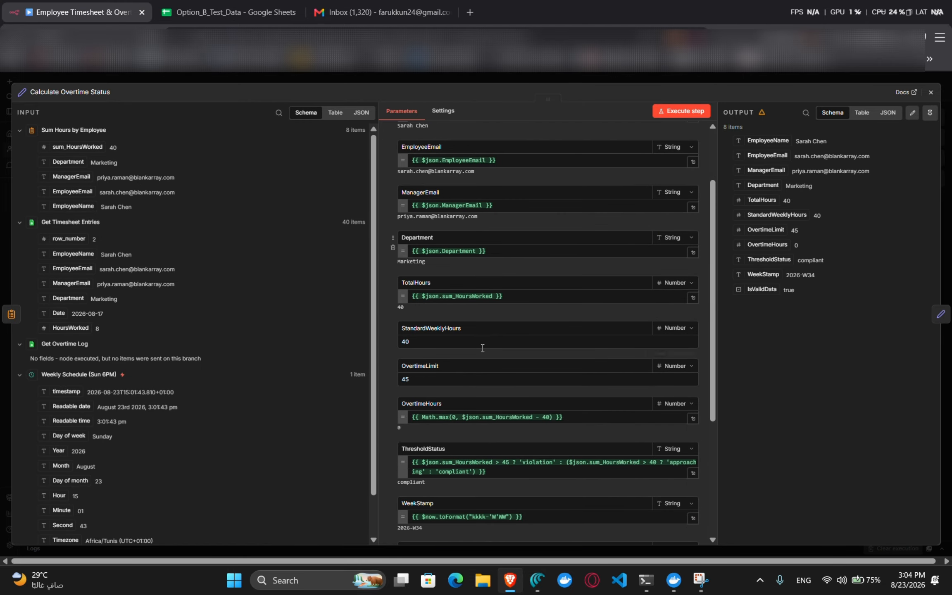
{"action": "scroll", "coordinate": [509, 213], "scroll_direction": "down", "scroll_amount": 5}
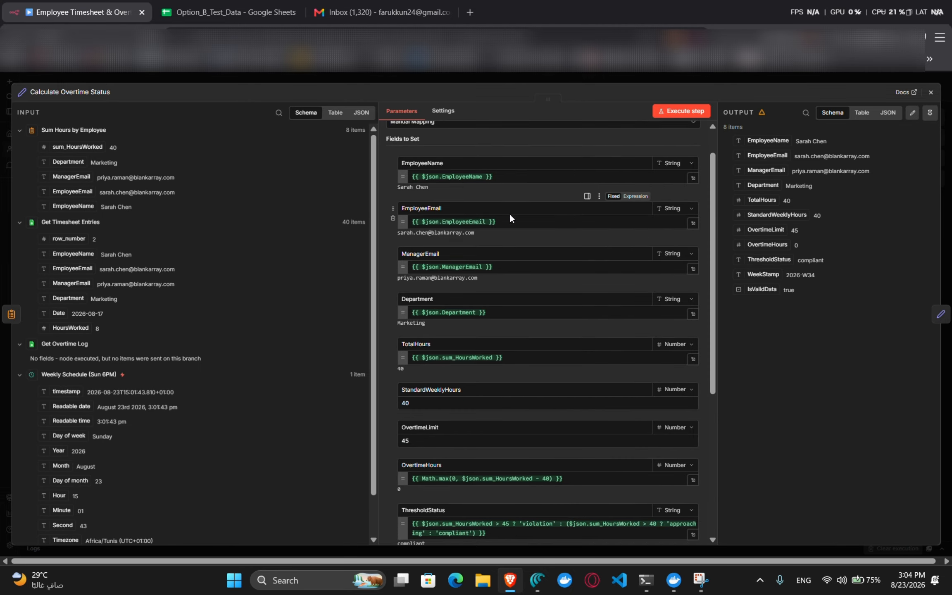
{"action": "scroll", "coordinate": [509, 213], "scroll_direction": "up", "scroll_amount": 2}
{"action": "scroll", "coordinate": [509, 213], "scroll_direction": "down", "scroll_amount": 5}
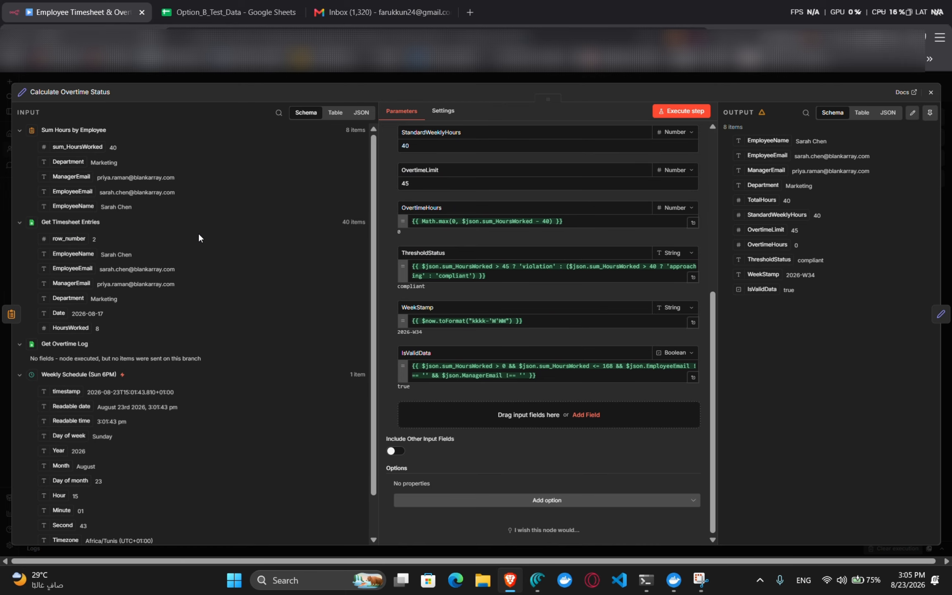
{"action": "scroll", "coordinate": [591, 304], "scroll_direction": "up", "scroll_amount": 8}
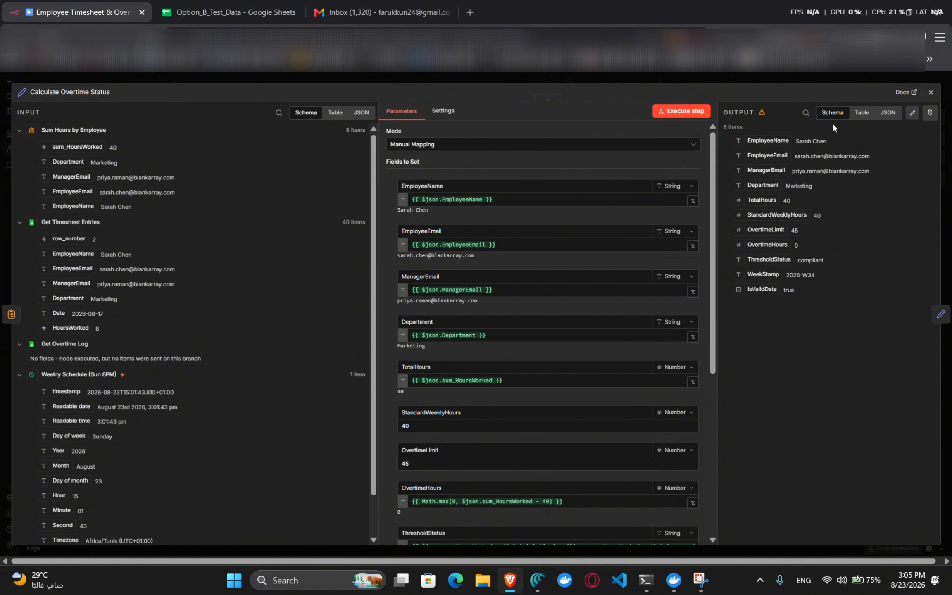
- Open the Check Not Duplicate node and examine its field expressions, including AlreadyLogged, CanProceed and SkipReason
{"action": "left_click", "coordinate": [941, 314]}
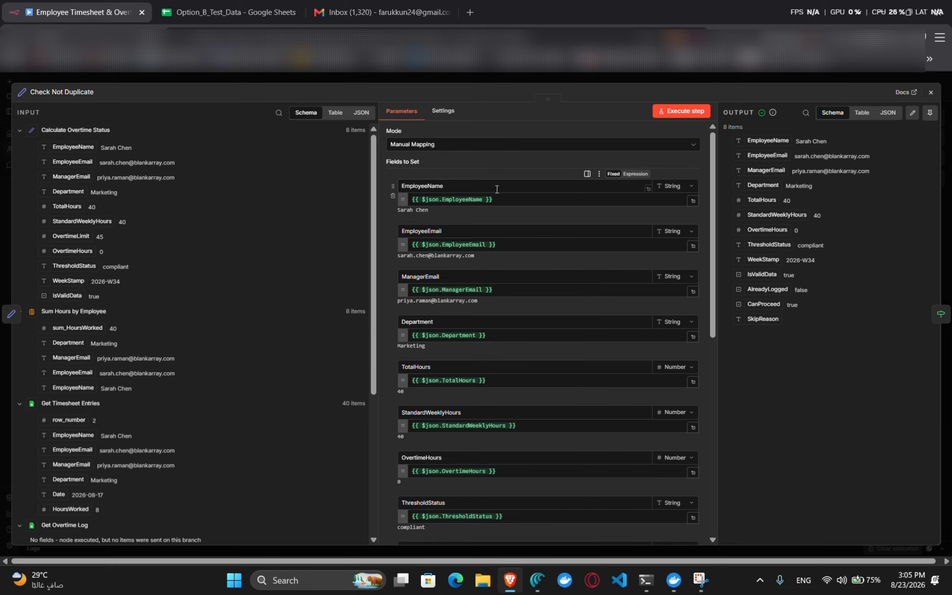
{"action": "scroll", "coordinate": [541, 311], "scroll_direction": "down", "scroll_amount": 7}
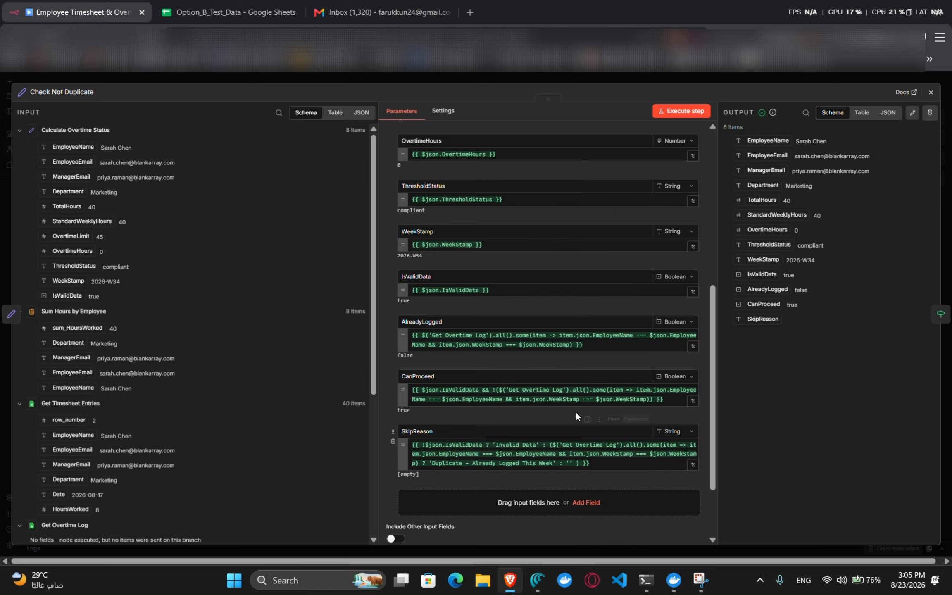
{"action": "scroll", "coordinate": [552, 251], "scroll_direction": "up", "scroll_amount": 5}
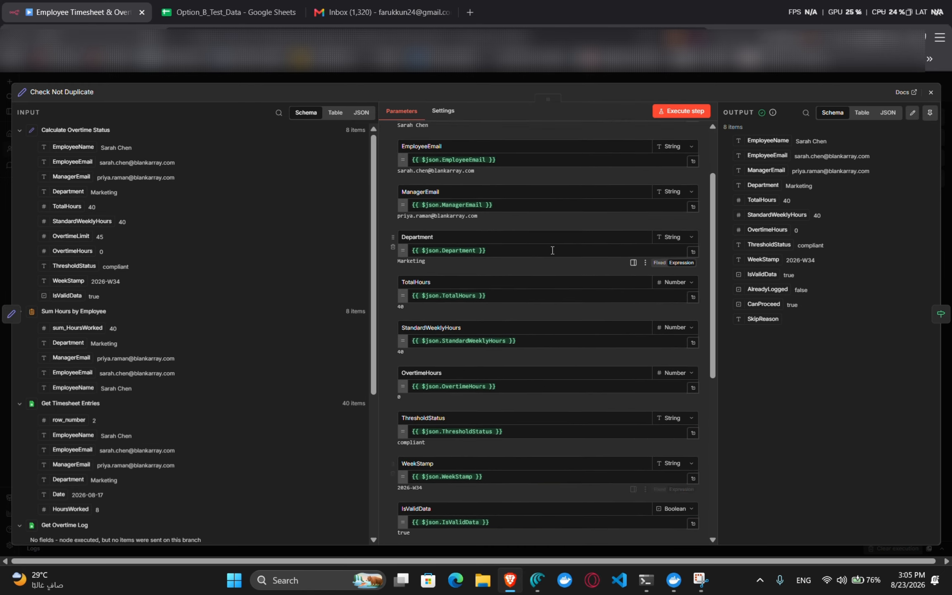
- Finish reviewing the Check Not Duplicate expressions, and inspect the IF - Can Proceed? condition with its True and False branch outputs
{"action": "scroll", "coordinate": [553, 250], "scroll_direction": "down", "scroll_amount": 7}
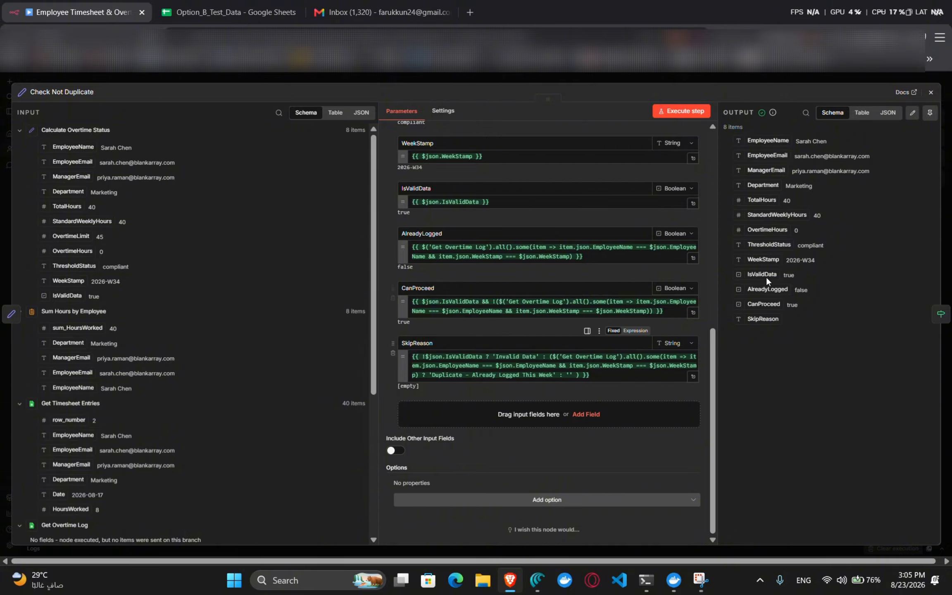
{"action": "left_click", "coordinate": [939, 314]}
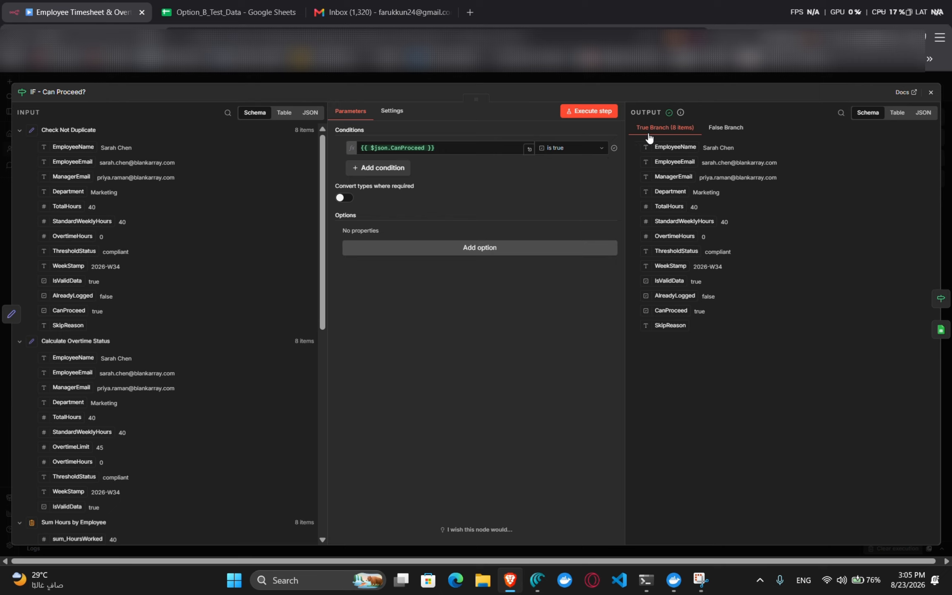
{"action": "left_click", "coordinate": [720, 129]}
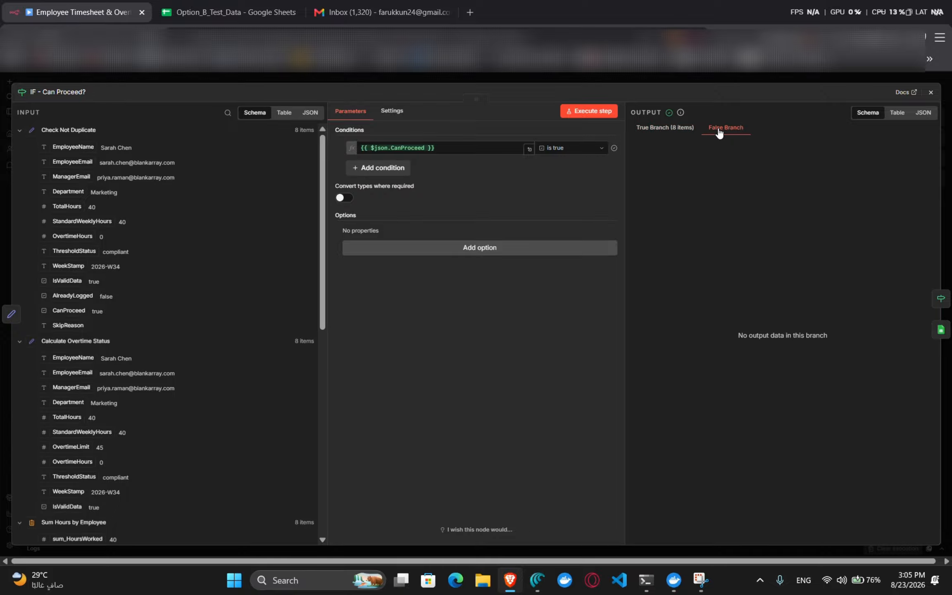
{"action": "left_click", "coordinate": [671, 131]}
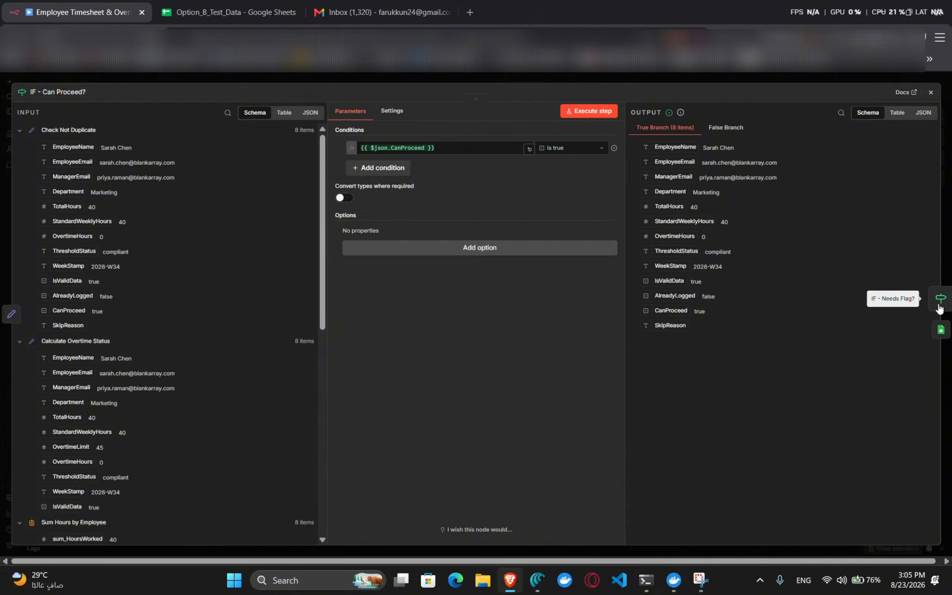
{"action": "left_click", "coordinate": [788, 83]}
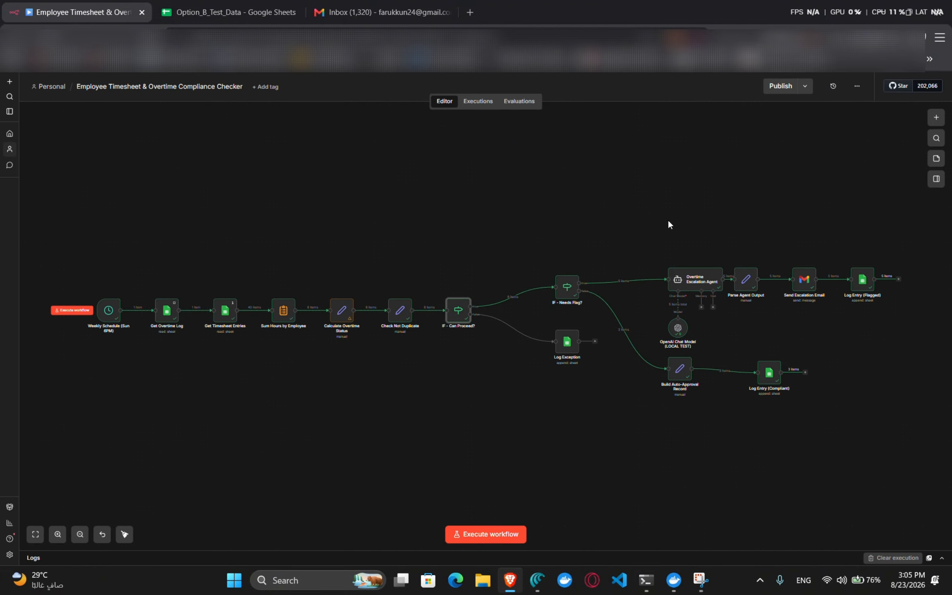
- Inspect the Log Exception node's append-row settings for the Overtime Log sheet and return to the workflow canvas
{"action": "left_click", "coordinate": [574, 344]}
{"action": "double_click", "coordinate": [575, 344]}
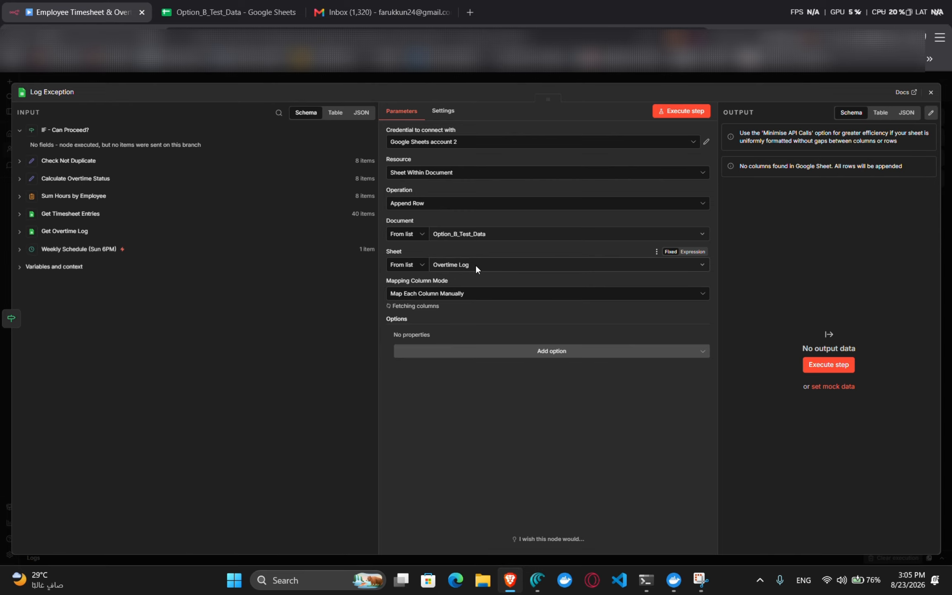
{"action": "left_click", "coordinate": [679, 73]}
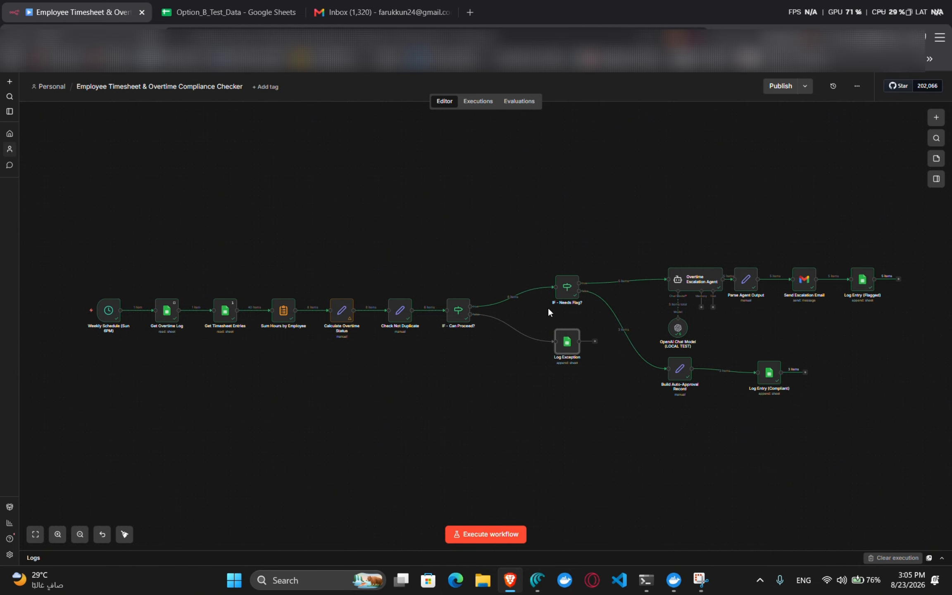
- Examine the IF - Needs Flag? condition on TotalHours and compare its True and False branch outputs
{"action": "left_click", "coordinate": [564, 291]}
{"action": "double_click", "coordinate": [564, 291]}
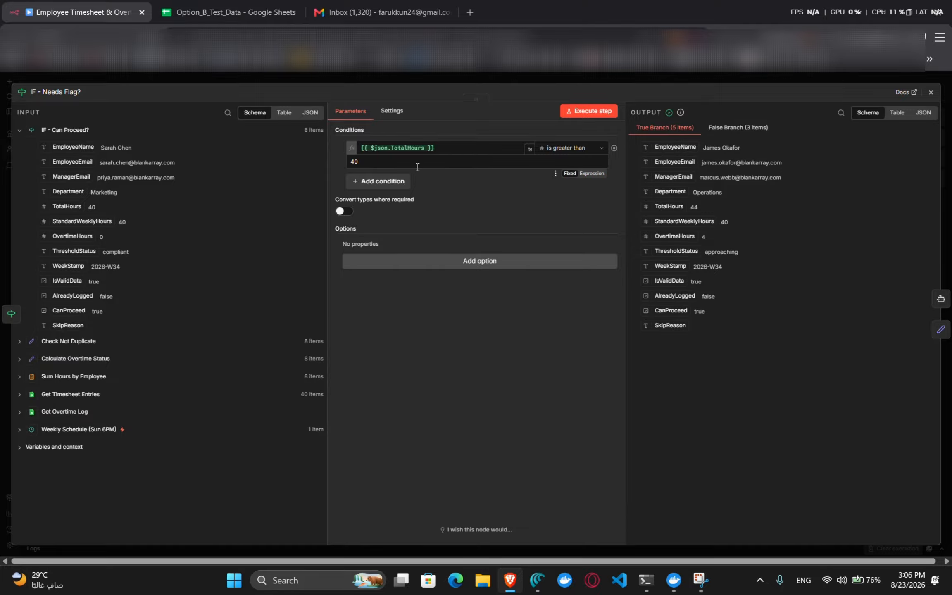
{"action": "left_click", "coordinate": [746, 128]}
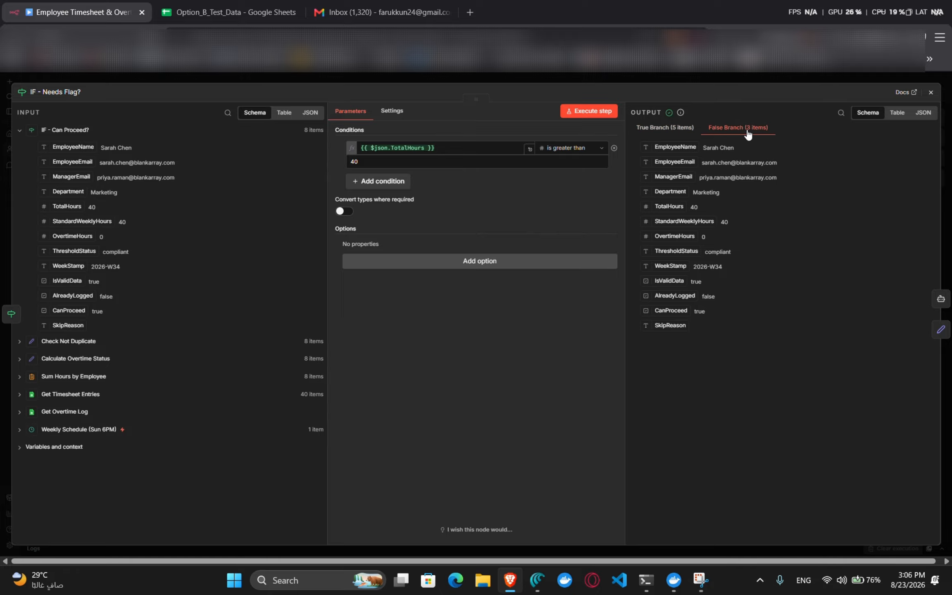
{"action": "left_click", "coordinate": [691, 129]}
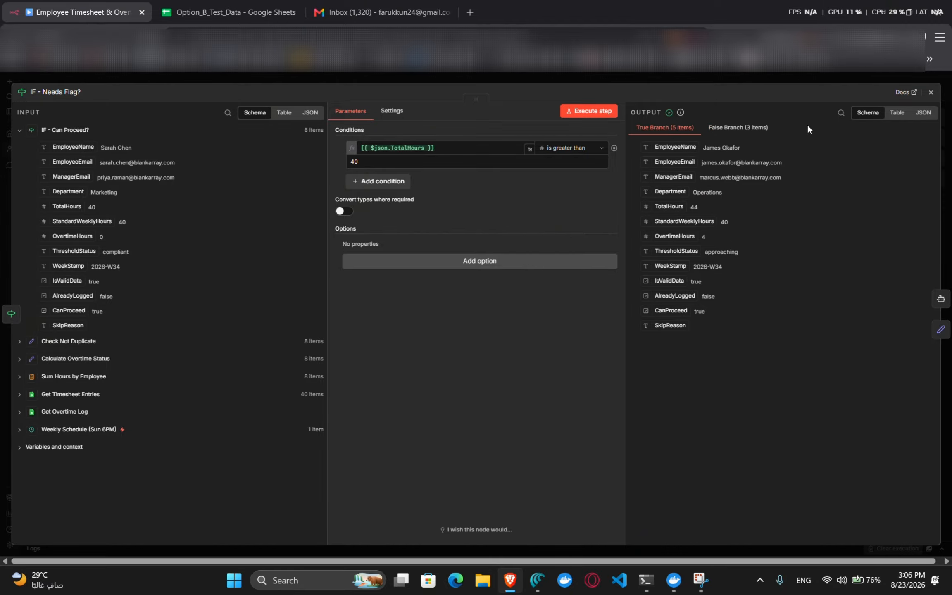
{"action": "left_click", "coordinate": [820, 77]}
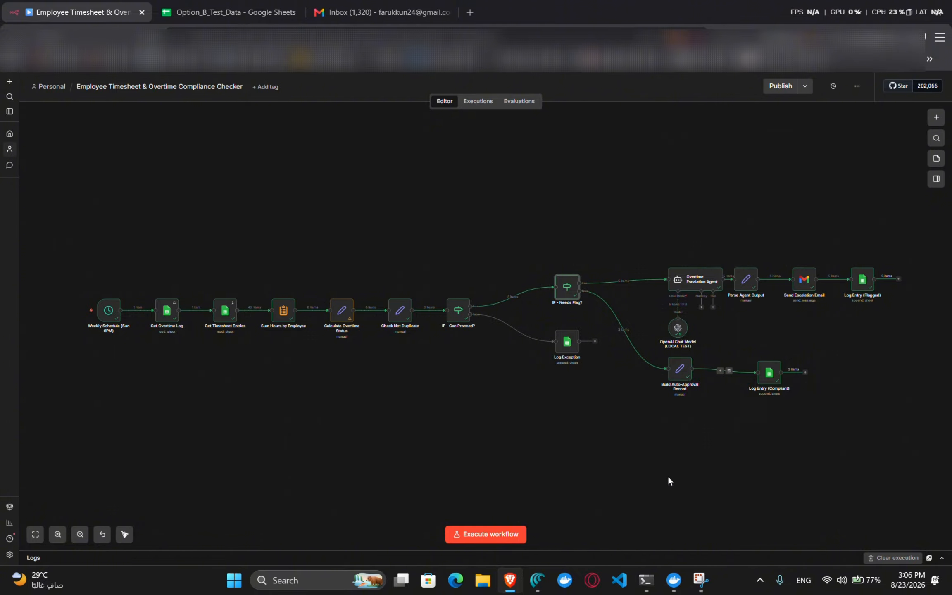
- Inspect the Overtime Escalation Agent and its OpenAI chat model, viewing the model's output for runs 1, 2 and 5
{"action": "double_click", "coordinate": [696, 276]}
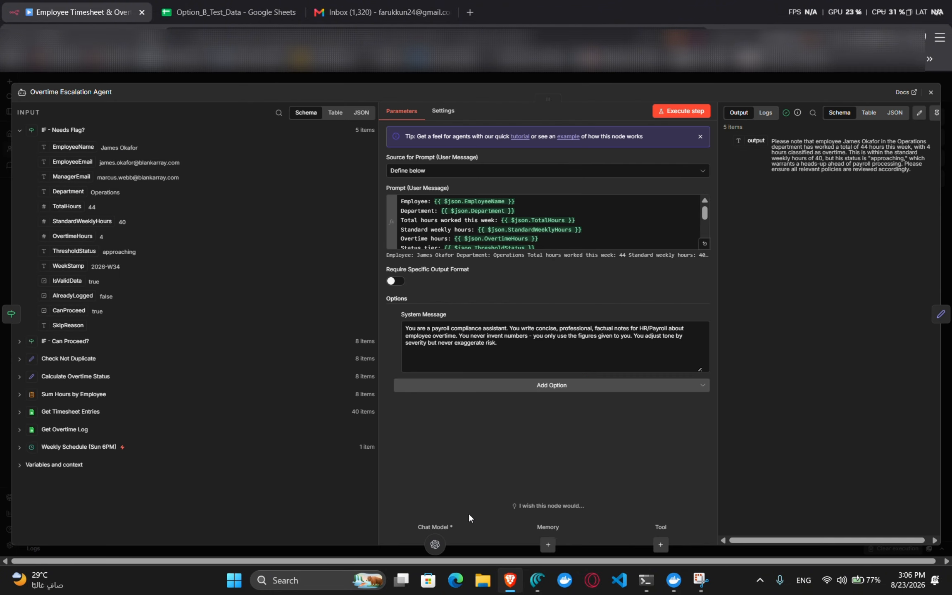
{"action": "left_click", "coordinate": [436, 541]}
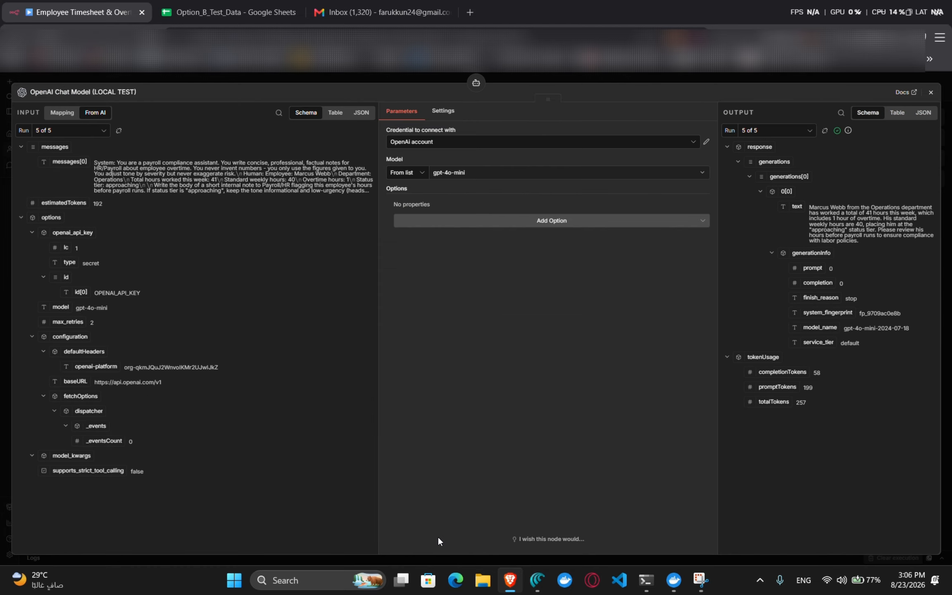
{"action": "left_click", "coordinate": [766, 132]}
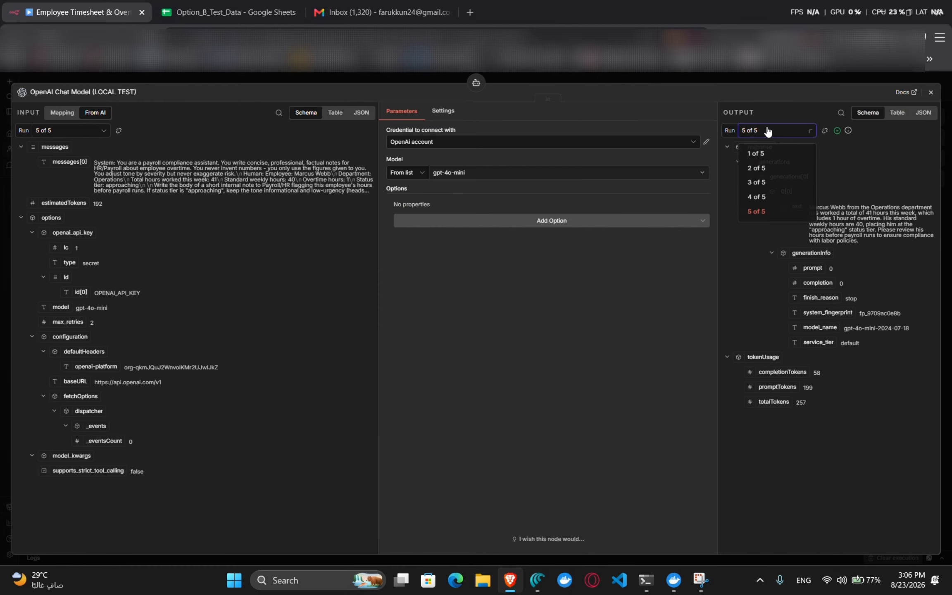
{"action": "left_click", "coordinate": [762, 157]}
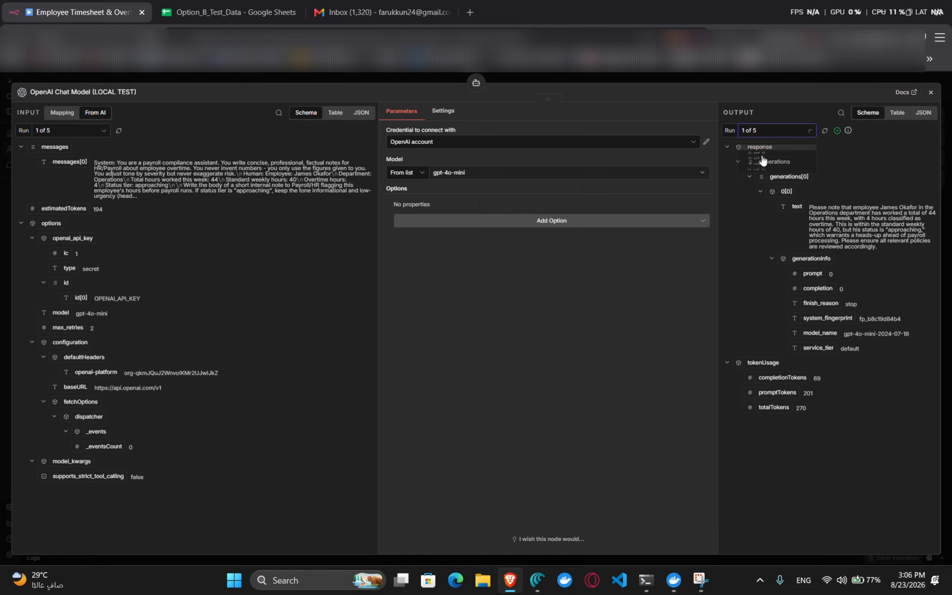
{"action": "left_click", "coordinate": [785, 132]}
{"action": "left_click", "coordinate": [771, 177]}
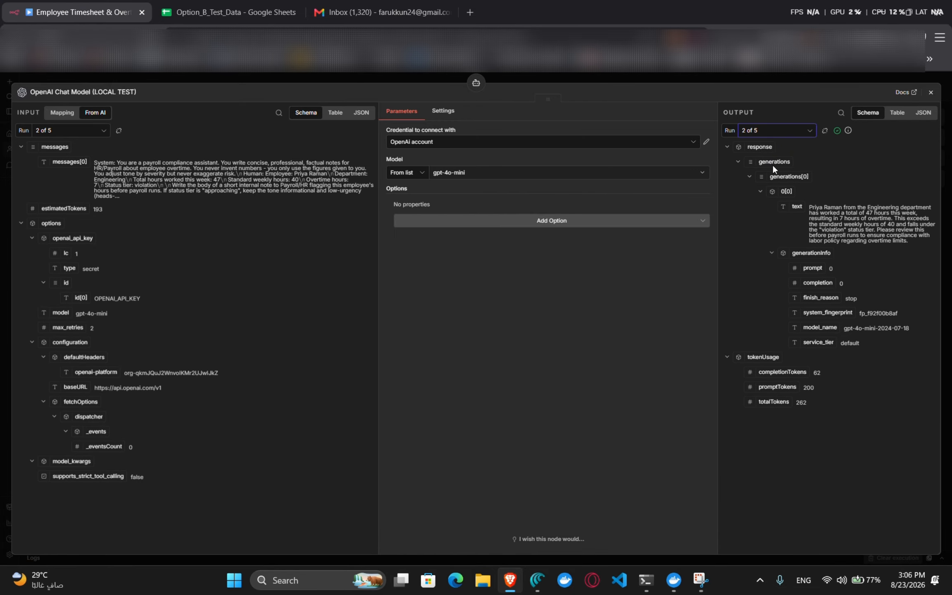
{"action": "left_click", "coordinate": [789, 132]}
{"action": "left_click", "coordinate": [762, 219]}
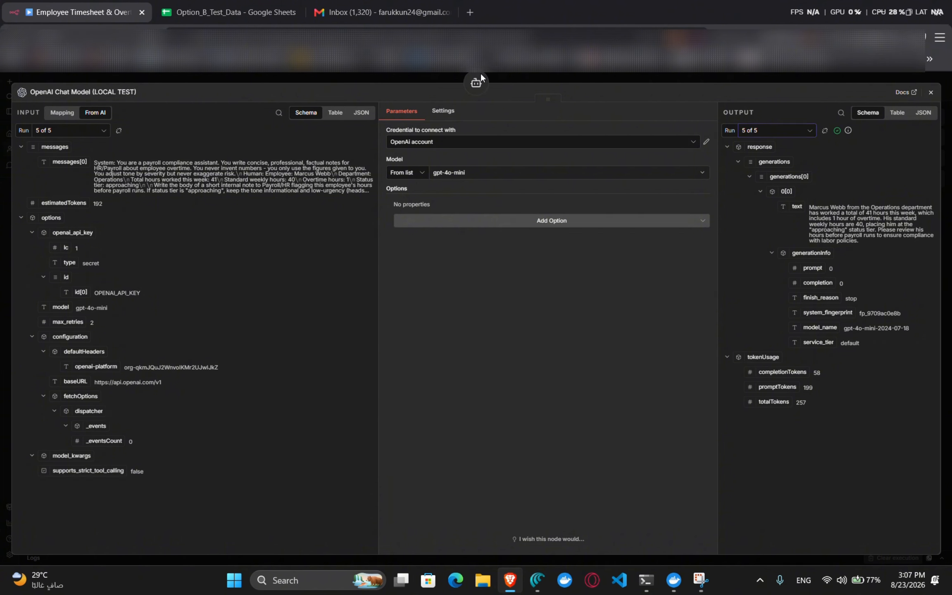
{"action": "left_click", "coordinate": [478, 82]}
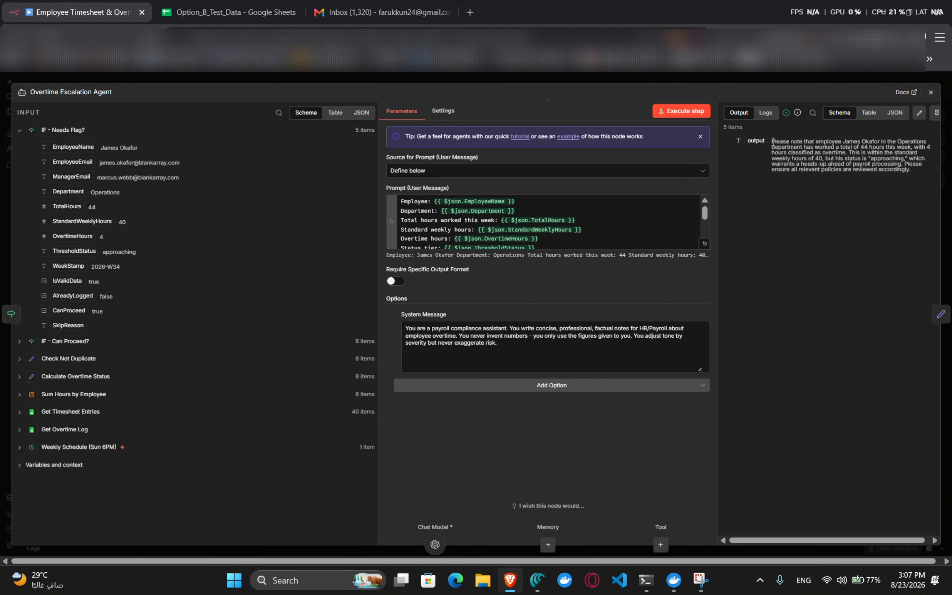
- Open the Parse Agent Output node and review its field expressions from the employee details through EmailBody, StatusColor and StatusLabel
{"action": "left_click", "coordinate": [939, 318]}
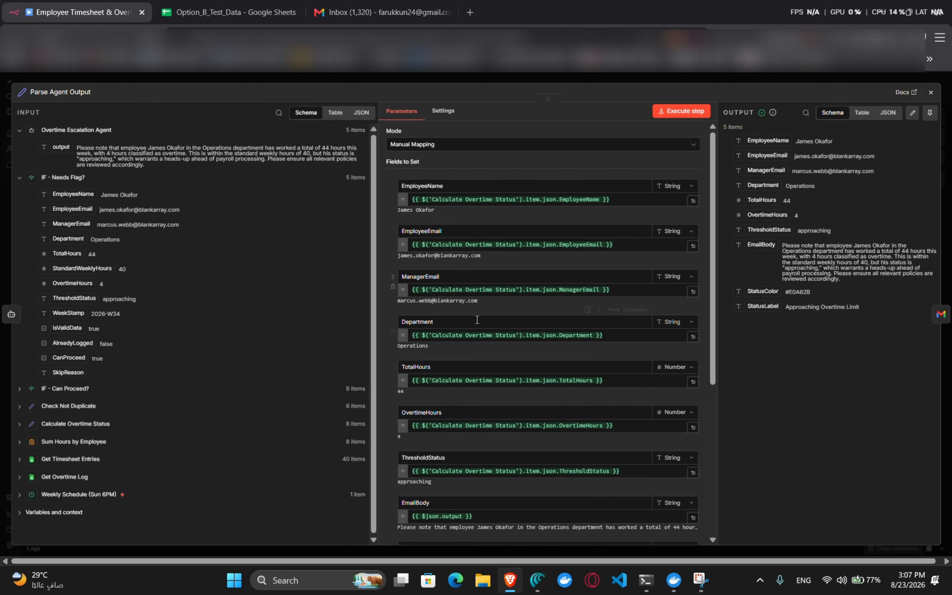
{"action": "scroll", "coordinate": [466, 440], "scroll_direction": "down", "scroll_amount": 6}
{"action": "scroll", "coordinate": [466, 440], "scroll_direction": "up", "scroll_amount": 10}
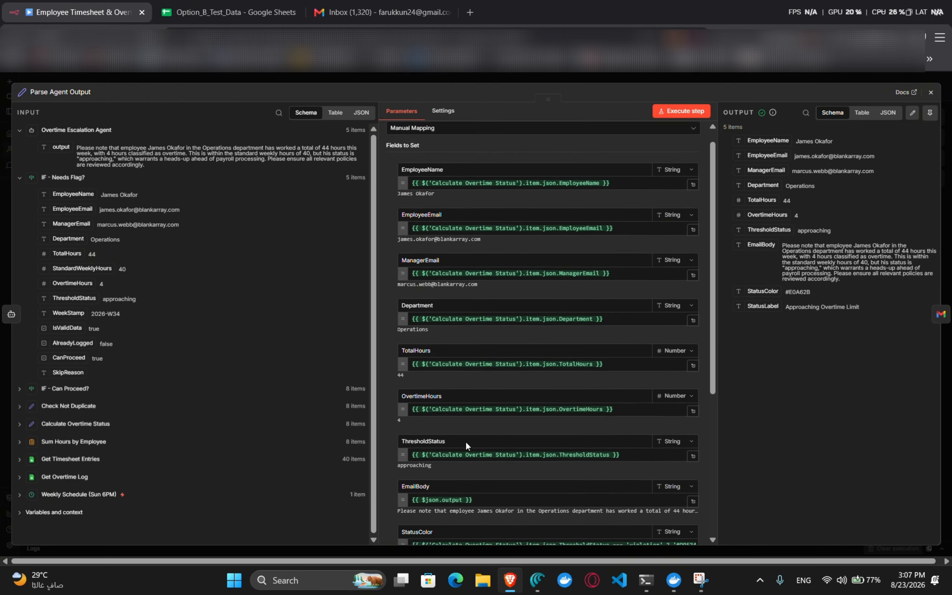
{"action": "scroll", "coordinate": [493, 255], "scroll_direction": "down", "scroll_amount": 1}
{"action": "scroll", "coordinate": [493, 255], "scroll_direction": "down", "scroll_amount": 3}
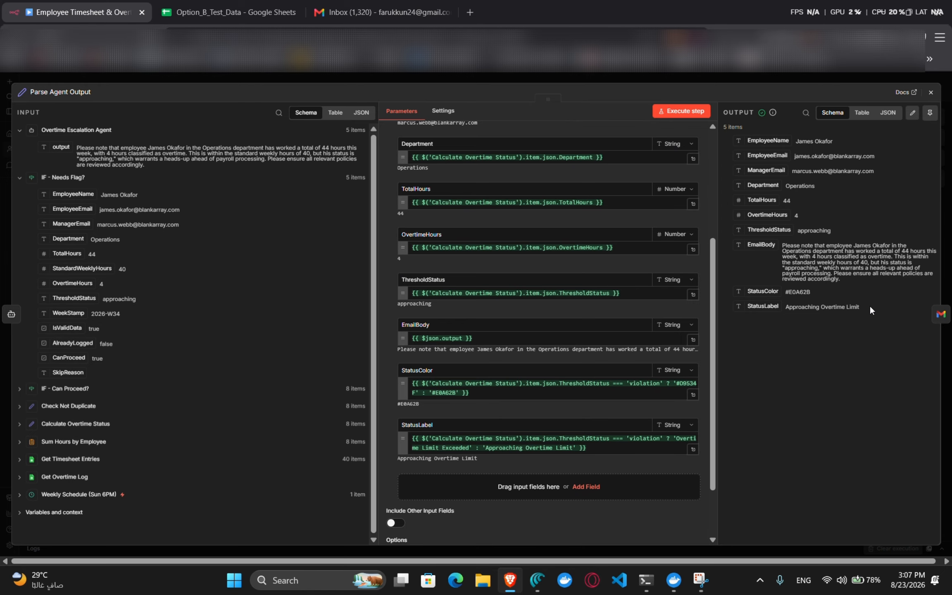
- Review the Send Escalation Email node's recipient, subject and CC settings, and read through its HTML message template
{"action": "left_click", "coordinate": [942, 316]}
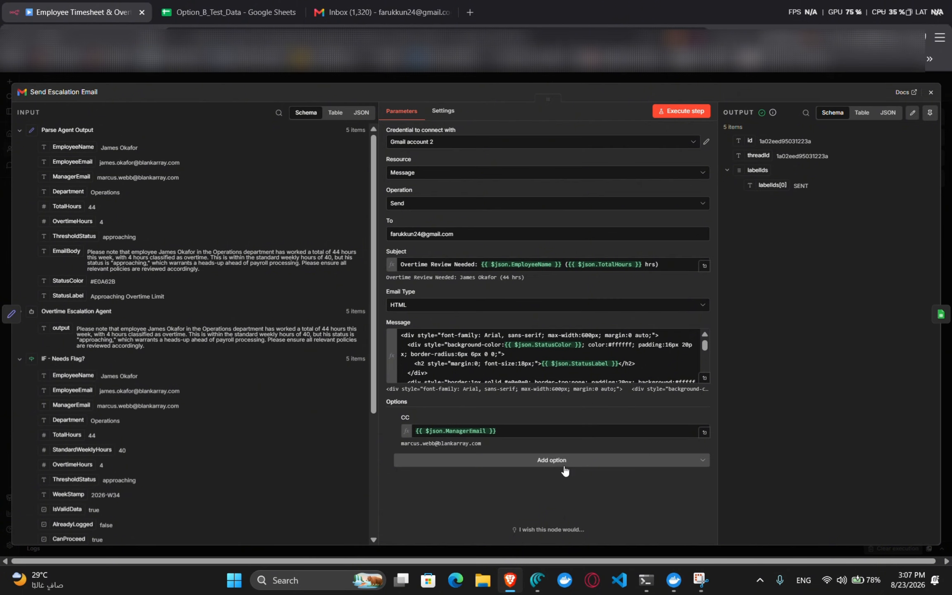
{"action": "scroll", "coordinate": [497, 356], "scroll_direction": "down", "scroll_amount": 3}
{"action": "scroll", "coordinate": [498, 356], "scroll_direction": "up", "scroll_amount": 4}
{"action": "scroll", "coordinate": [502, 351], "scroll_direction": "down", "scroll_amount": 4}
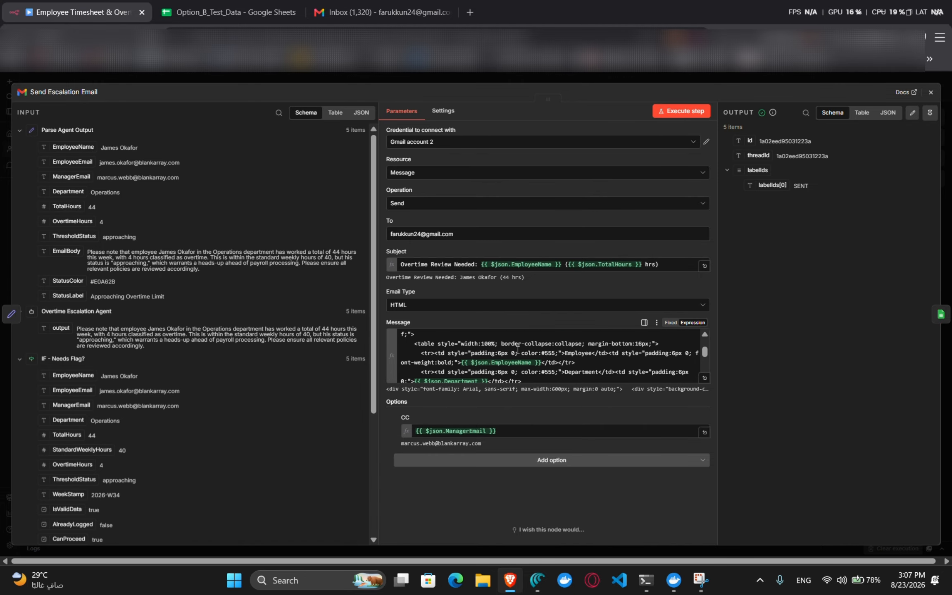
{"action": "scroll", "coordinate": [518, 349], "scroll_direction": "down", "scroll_amount": 6}
{"action": "scroll", "coordinate": [517, 350], "scroll_direction": "up", "scroll_amount": 10}
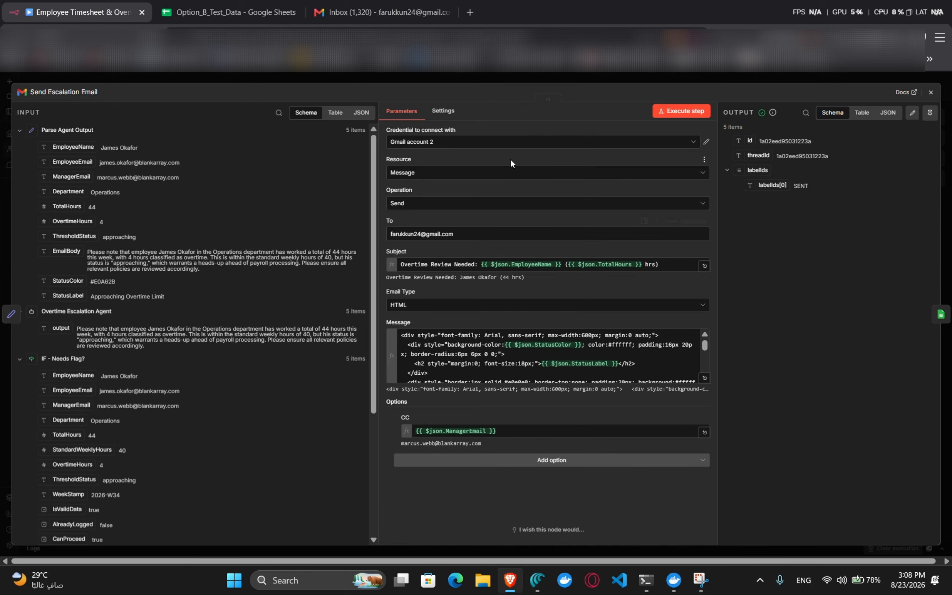
- Review the Log Entry (Flagged) column mapping, and check the escalated employees' TotalHours and OvertimeHours in the Overtime Log sheet of Option_B_Test_Data
{"action": "left_click", "coordinate": [941, 314]}
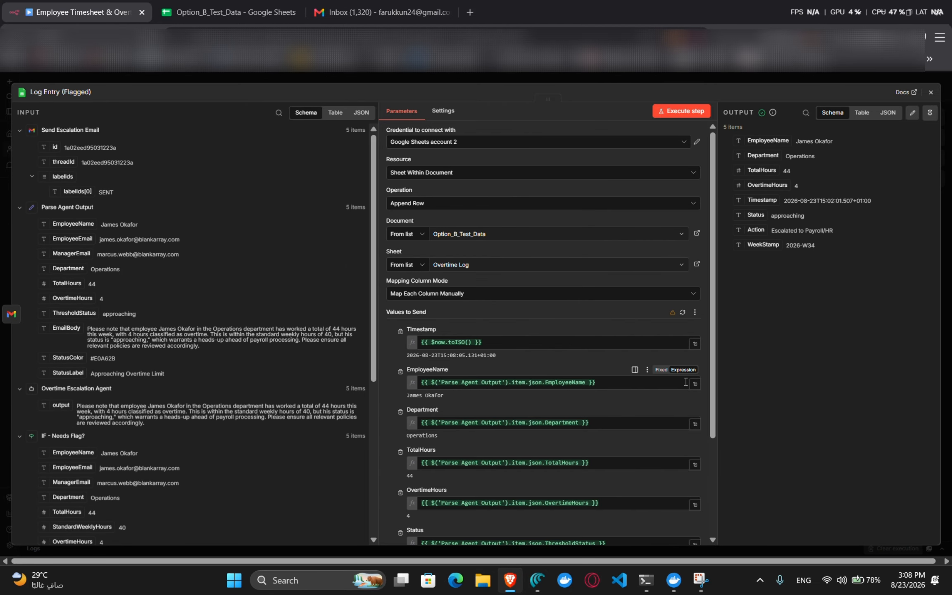
{"action": "left_click", "coordinate": [240, 13]}
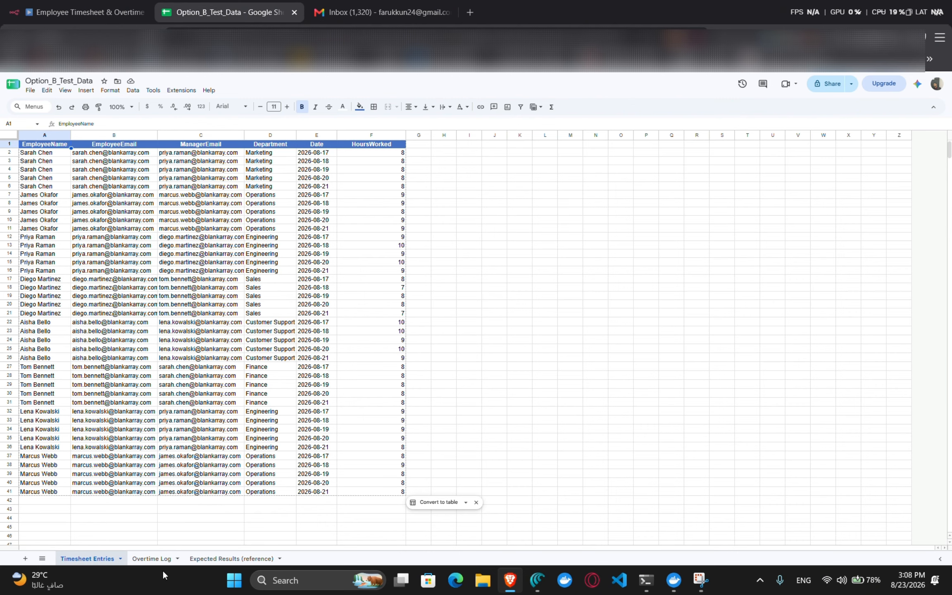
{"action": "left_click", "coordinate": [152, 559]}
{"action": "left_click", "coordinate": [160, 262]}
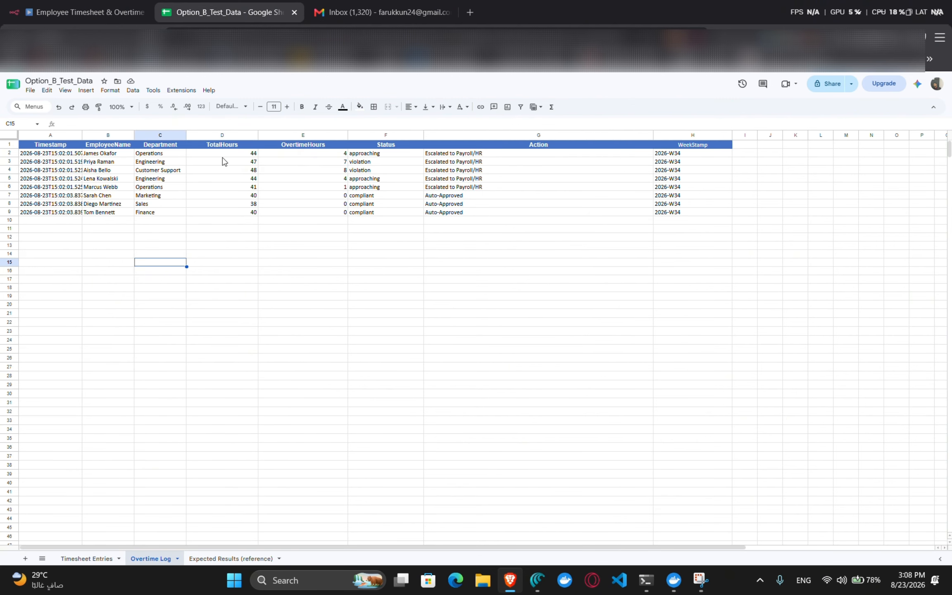
{"action": "left_click", "coordinate": [241, 156]}
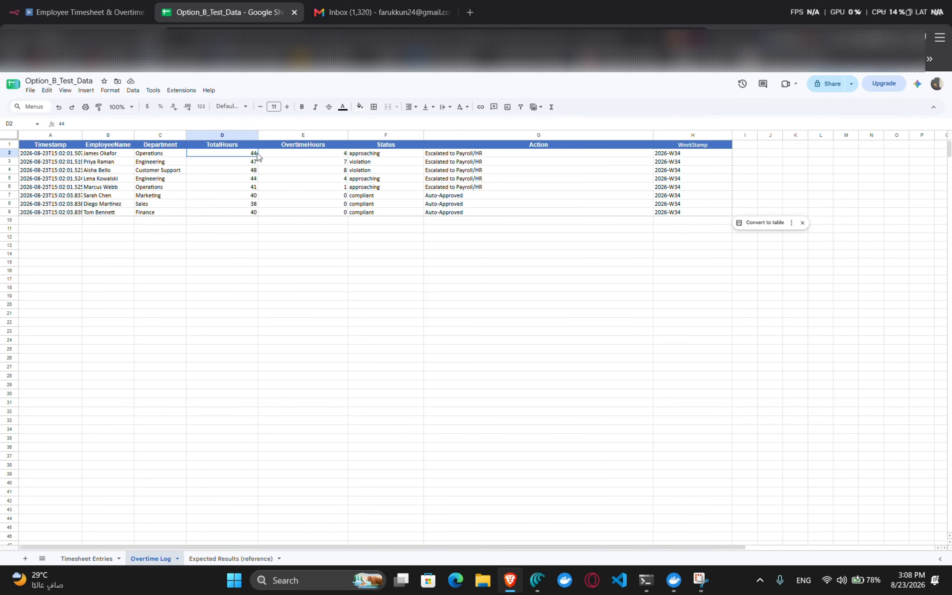
{"action": "left_click", "coordinate": [313, 155]}
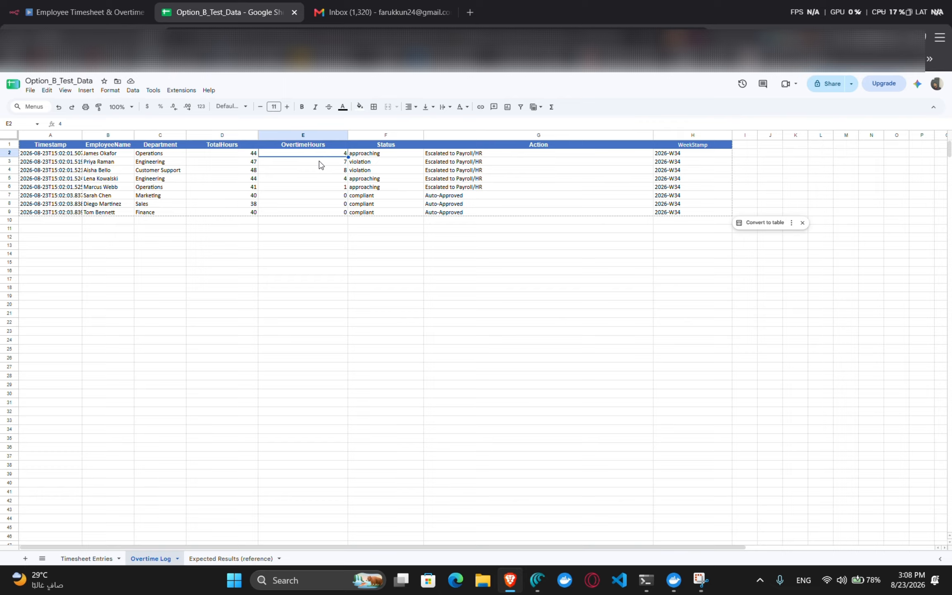
{"action": "left_click_drag", "start_coordinate": [318, 187], "coordinate": [325, 152]}
{"action": "left_click", "coordinate": [325, 152]}
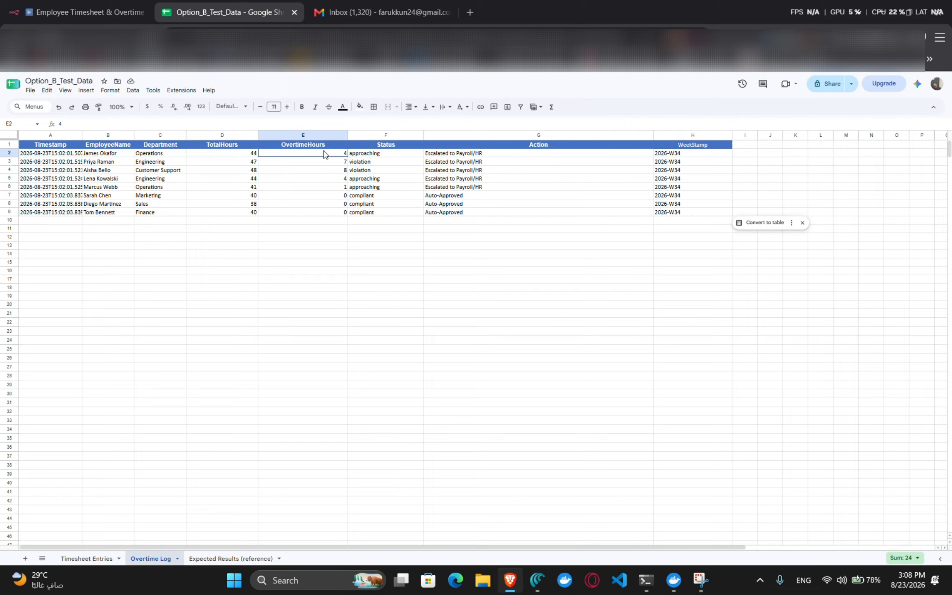
- Check the TotalHours and OvertimeHours values of the auto-approved rows in the Overtime Log
{"action": "left_click", "coordinate": [253, 203]}
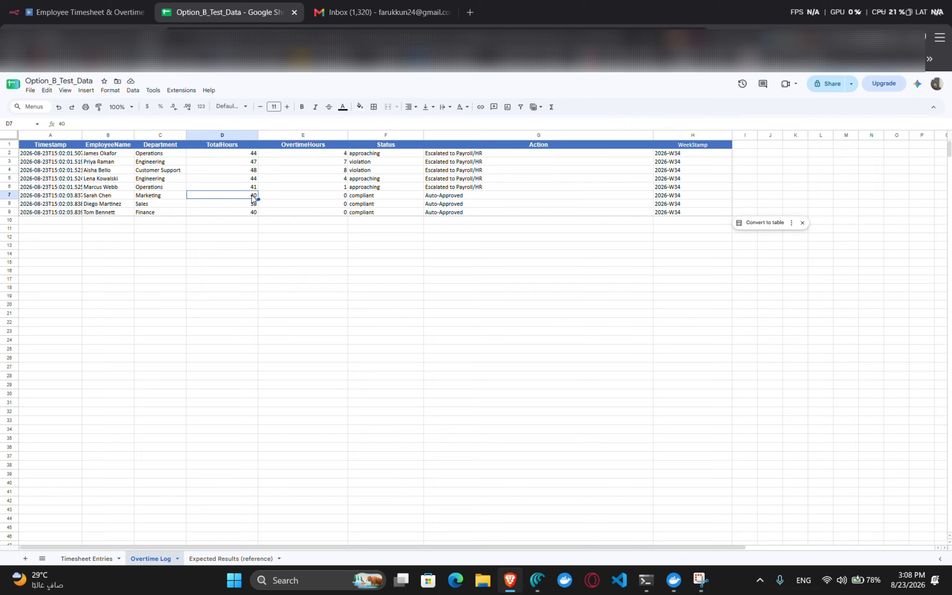
{"action": "left_click", "coordinate": [244, 213]}
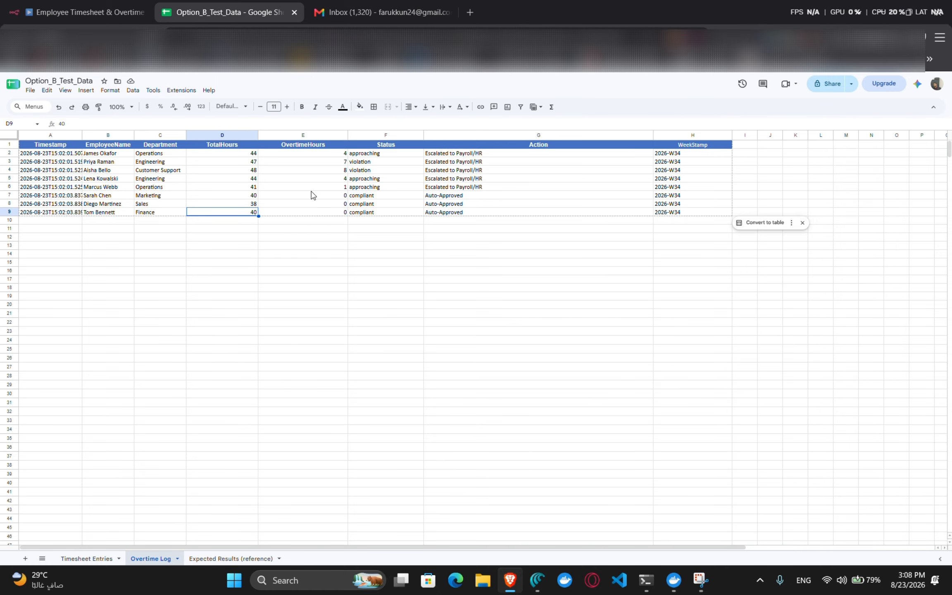
{"action": "left_click_drag", "start_coordinate": [316, 194], "coordinate": [319, 214]}
{"action": "left_click", "coordinate": [320, 214]}
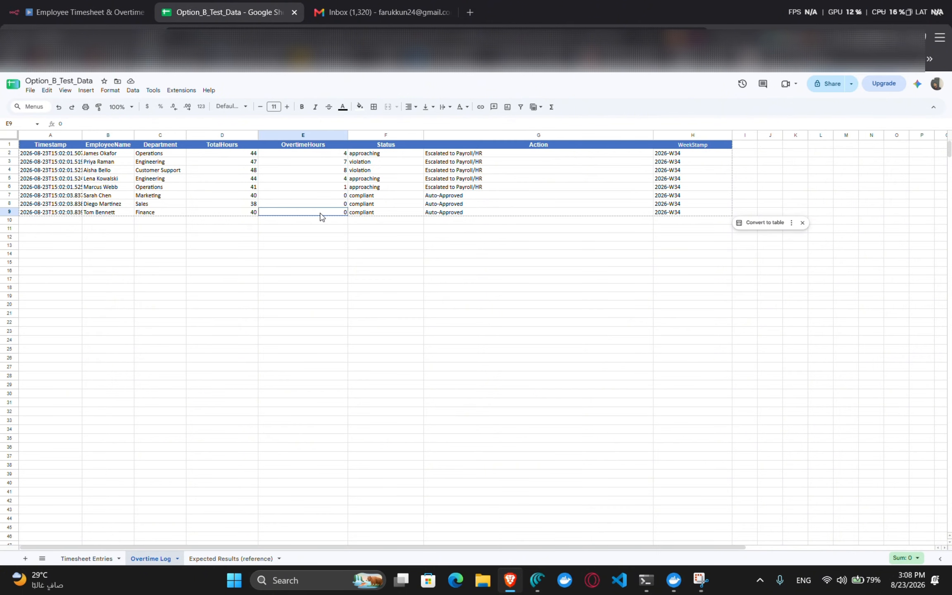
- Switch to the Gmail inbox and open the newest Overtime Review Needed email to read its contents
{"action": "left_click", "coordinate": [379, 12]}
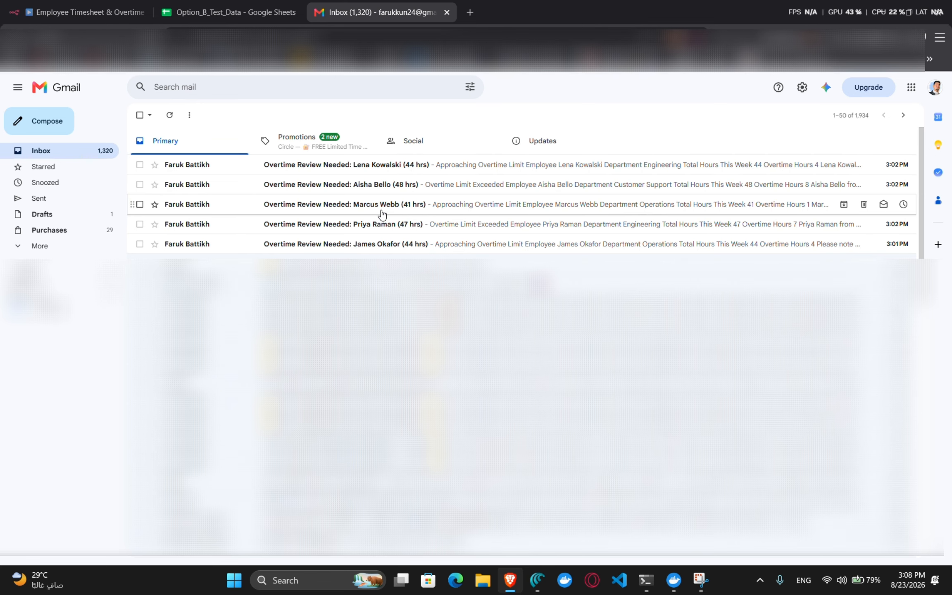
{"action": "left_click", "coordinate": [368, 165]}
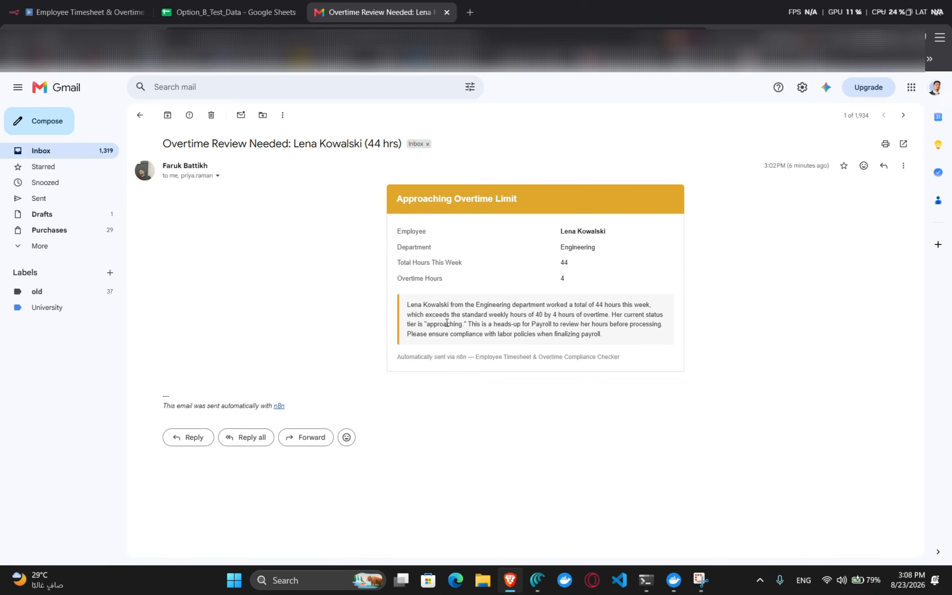
- Read the newest email's summary paragraph, and review the Overtime Review Needed emails for the 48 hrs and 47 hrs employees
{"action": "left_click_drag", "start_coordinate": [427, 306], "coordinate": [610, 341]}
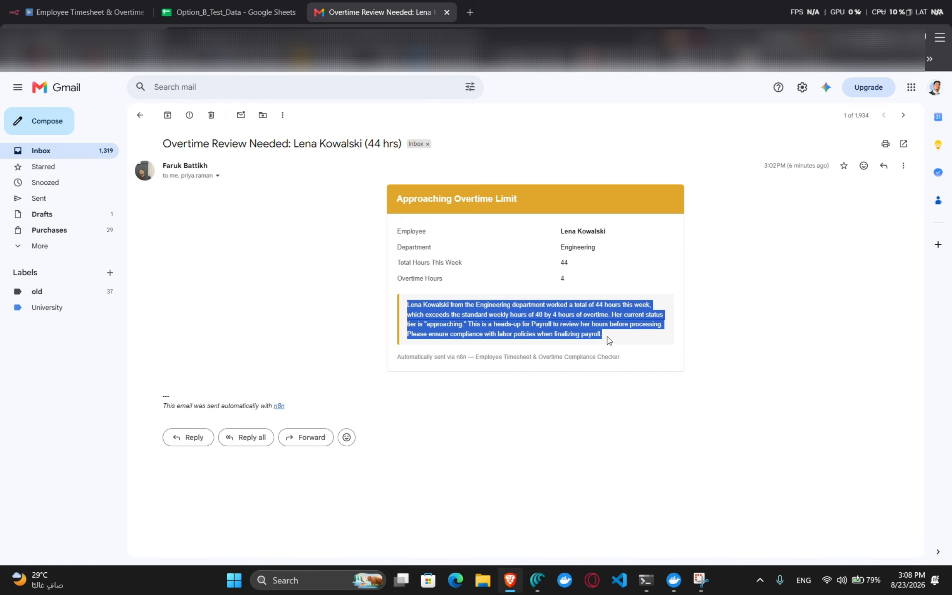
{"action": "left_click", "coordinate": [622, 341]}
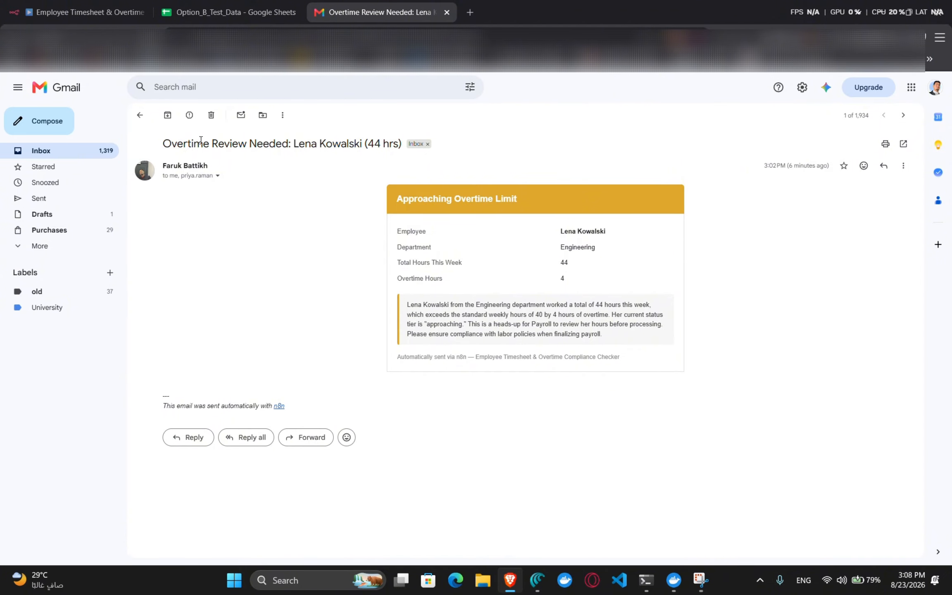
{"action": "left_click", "coordinate": [140, 115]}
{"action": "left_click", "coordinate": [262, 182]}
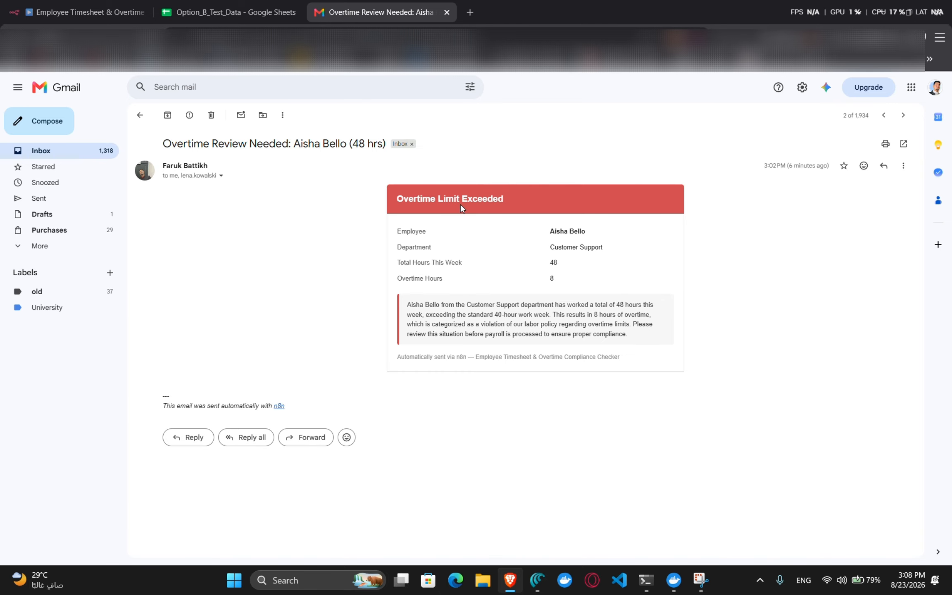
{"action": "left_click", "coordinate": [140, 115]}
{"action": "left_click", "coordinate": [292, 220]}
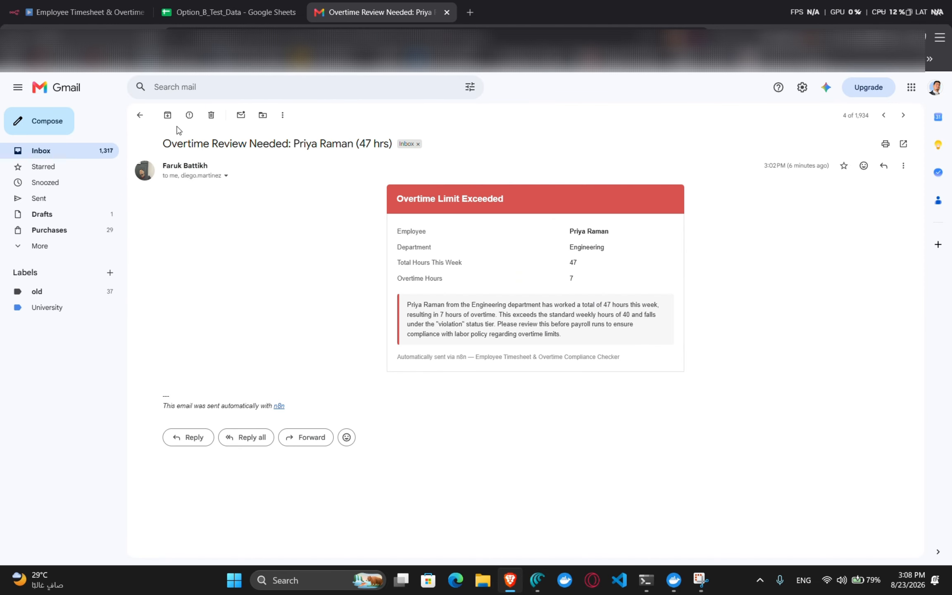
- Review the 41 hrs and the earlier 44 hrs Overtime Review Needed emails, and return to the Overtime Log in Option_B_Test_Data
{"action": "left_click", "coordinate": [140, 115]}
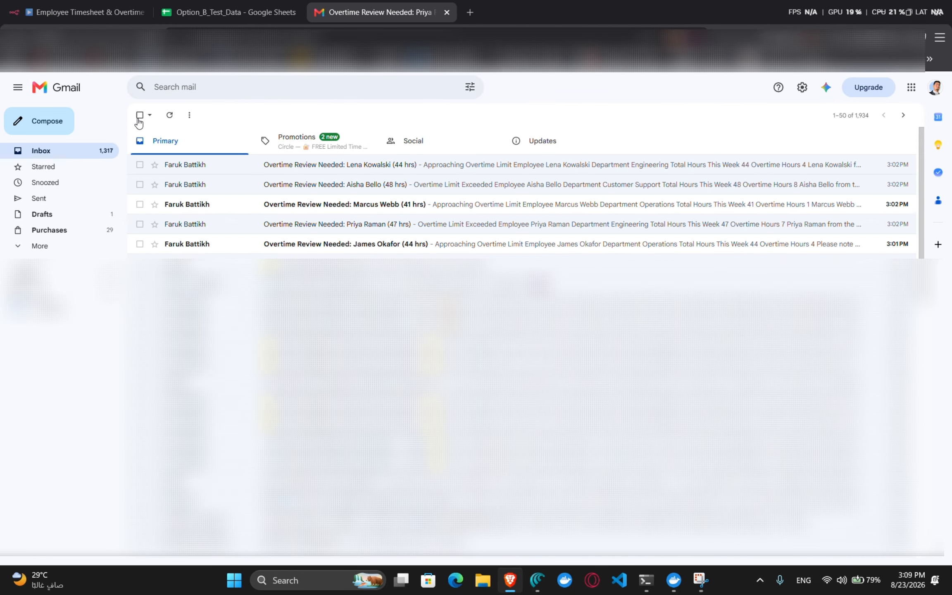
{"action": "left_click", "coordinate": [338, 206]}
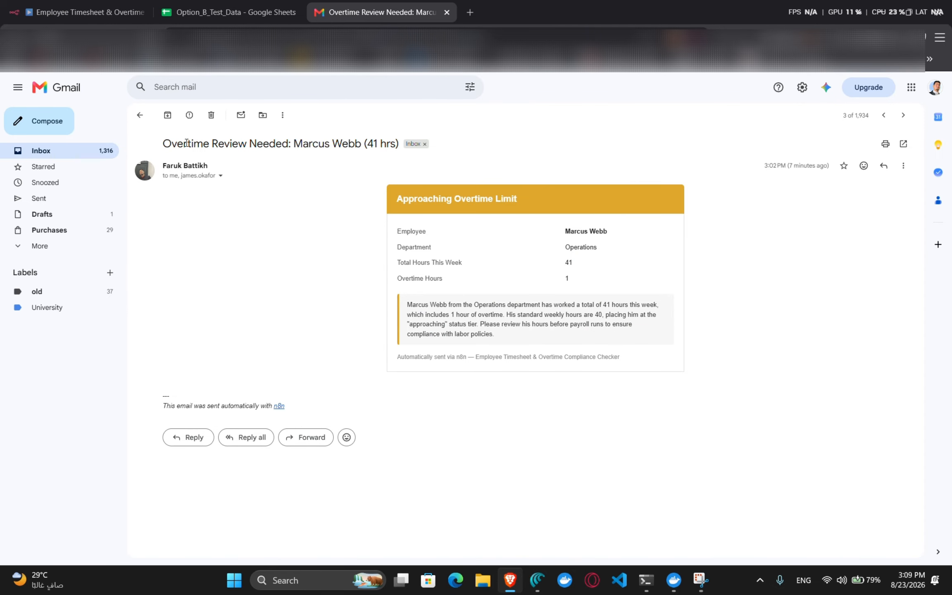
{"action": "left_click", "coordinate": [140, 115]}
{"action": "left_click", "coordinate": [242, 244]}
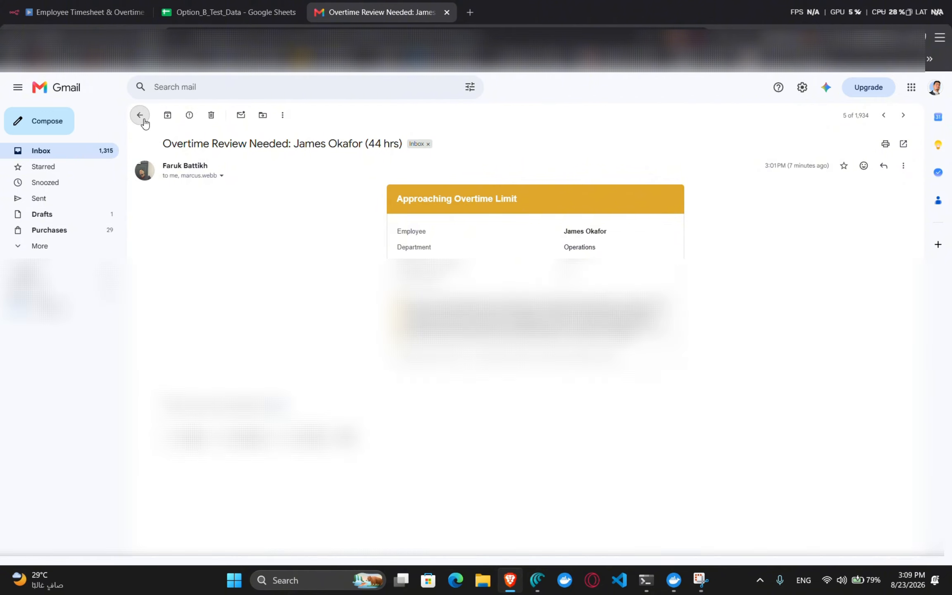
{"action": "left_click", "coordinate": [139, 114]}
{"action": "left_click", "coordinate": [170, 13]}
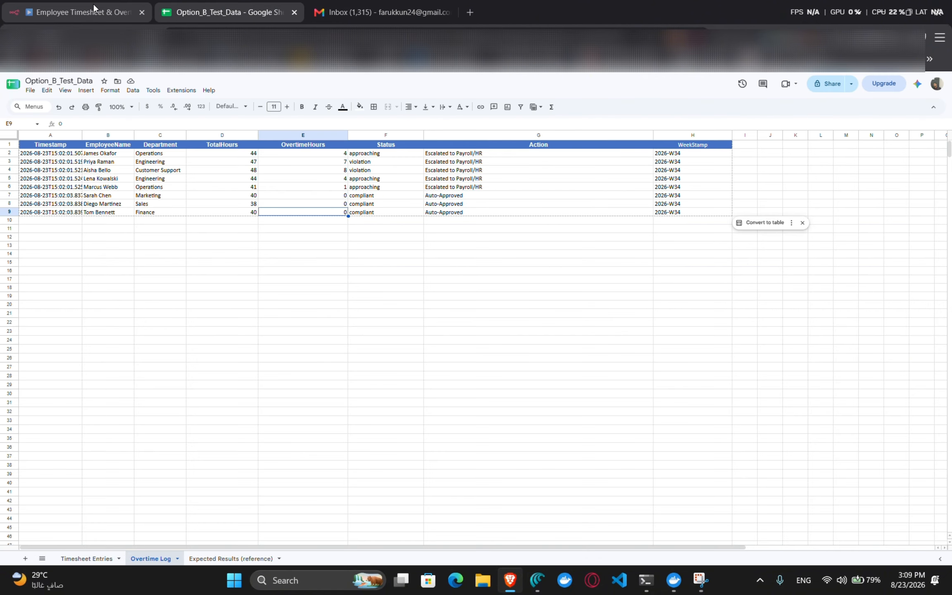